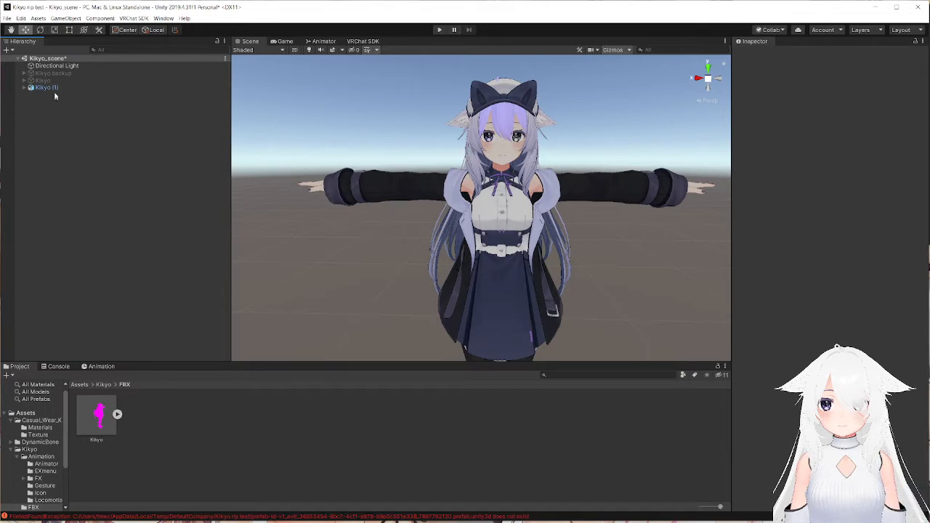
left_click(29, 88)
scroll(422, 173, "up", 10)
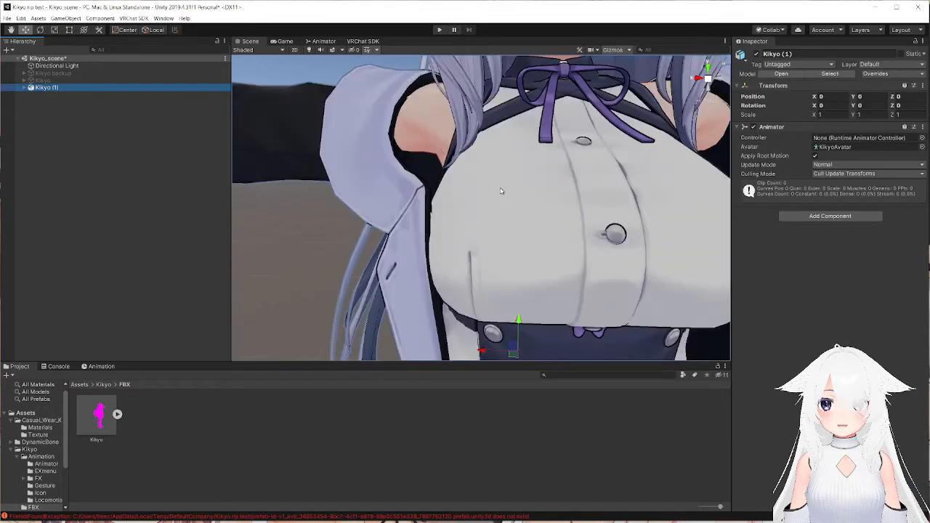
scroll(423, 173, "down", 12)
left_click_drag(100, 417, 82, 313)
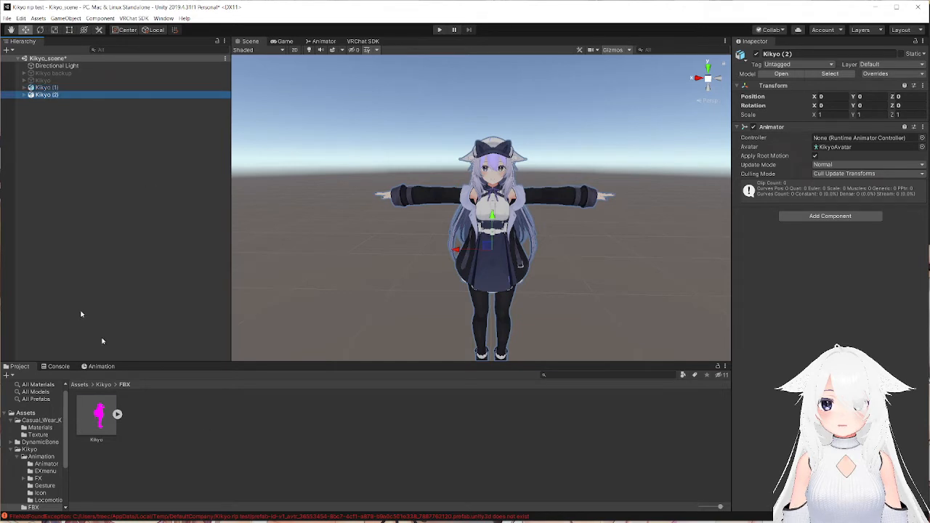
left_click(80, 97)
key("Delete")
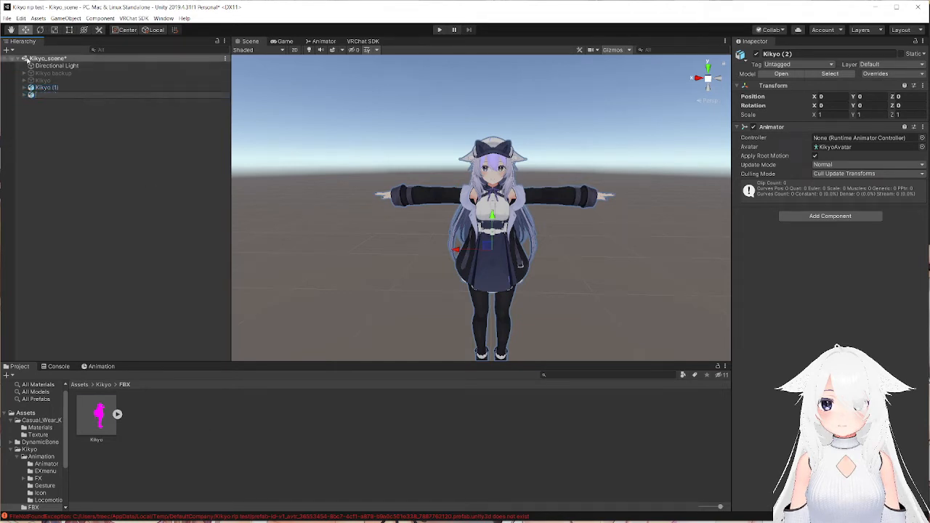
left_click(32, 96)
key("Delete")
Unpack the Kikyo (1) prefab completely and add a VRC Avatar Descriptor component to it.
right_click(41, 87)
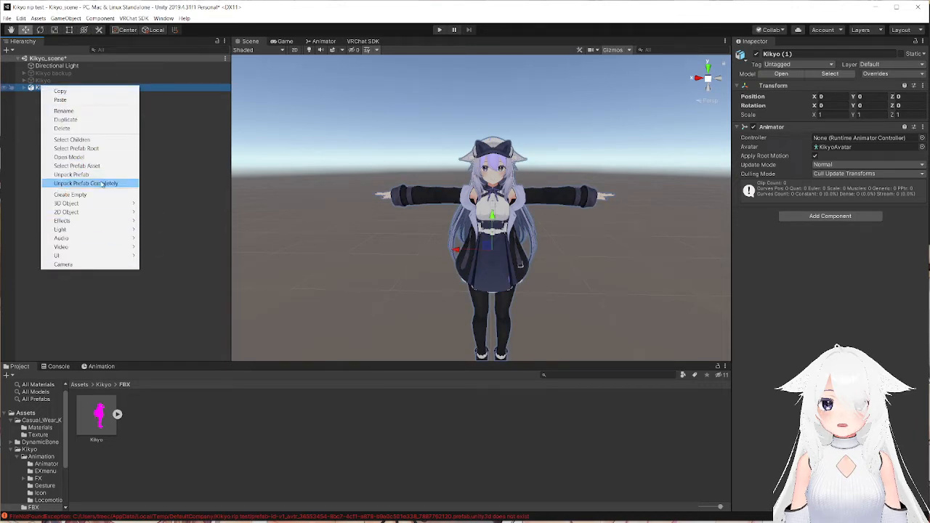
left_click(102, 184)
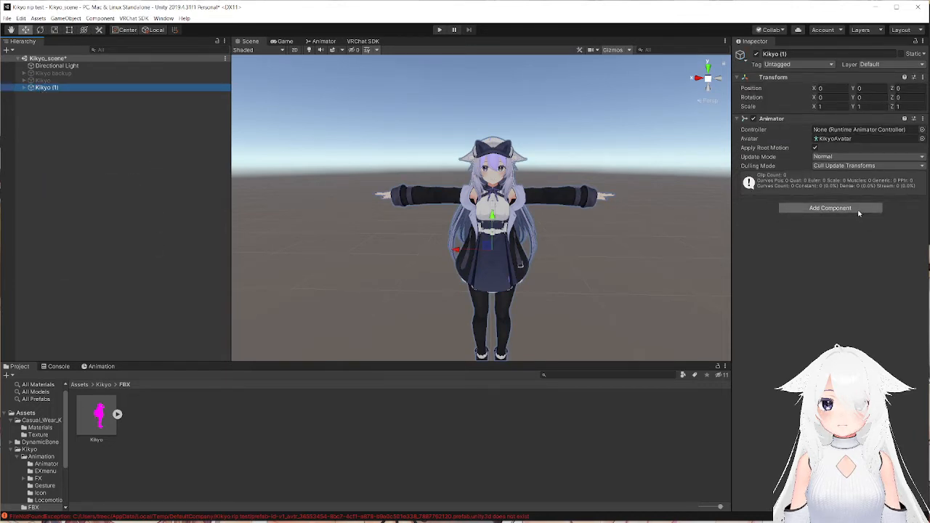
left_click(823, 210)
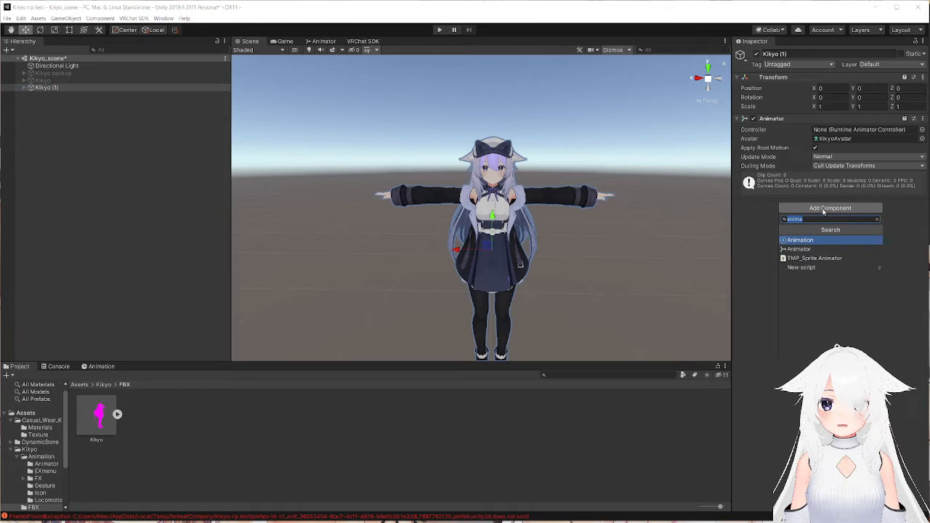
type("avat")
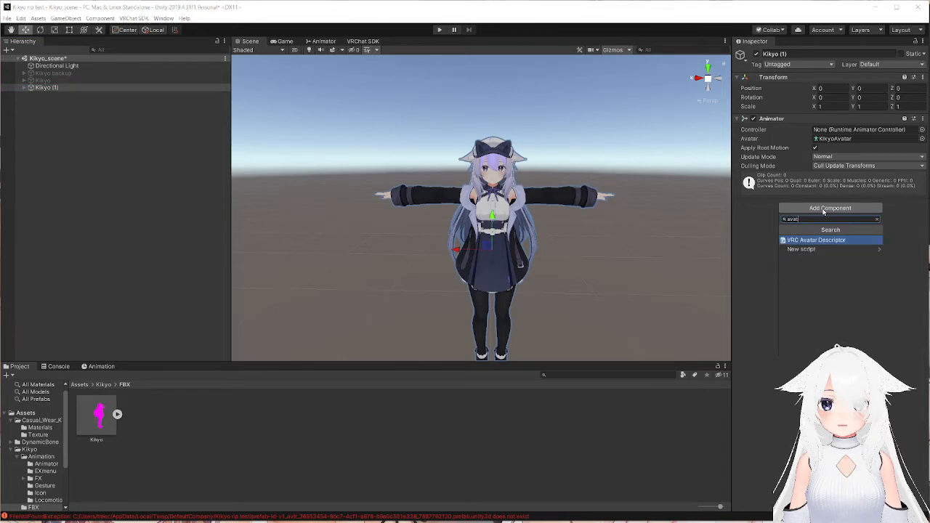
key("Return")
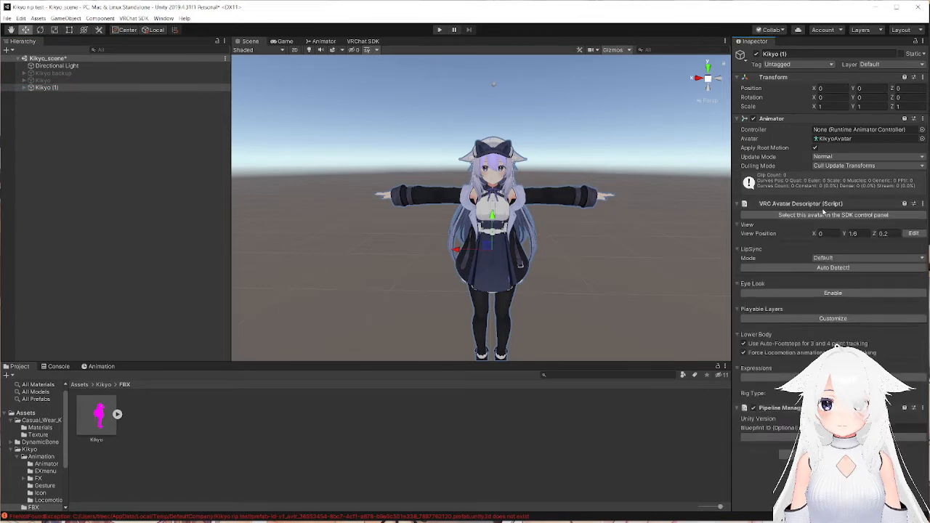
Auto-detect the avatar's lip sync visemes and enable Eye Look in the VRC Avatar Descriptor.
left_click(818, 267)
scroll(826, 256, "down", 3)
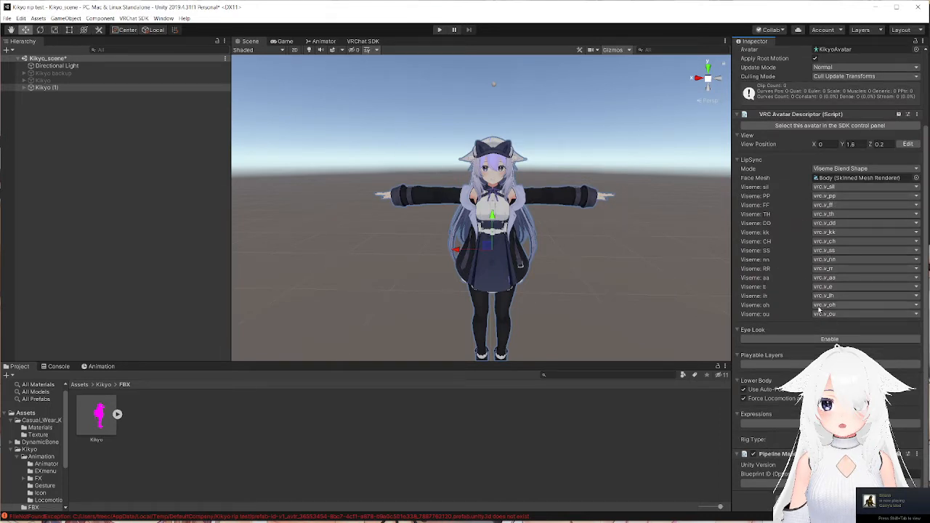
left_click(824, 339)
scroll(871, 207, "down", 5)
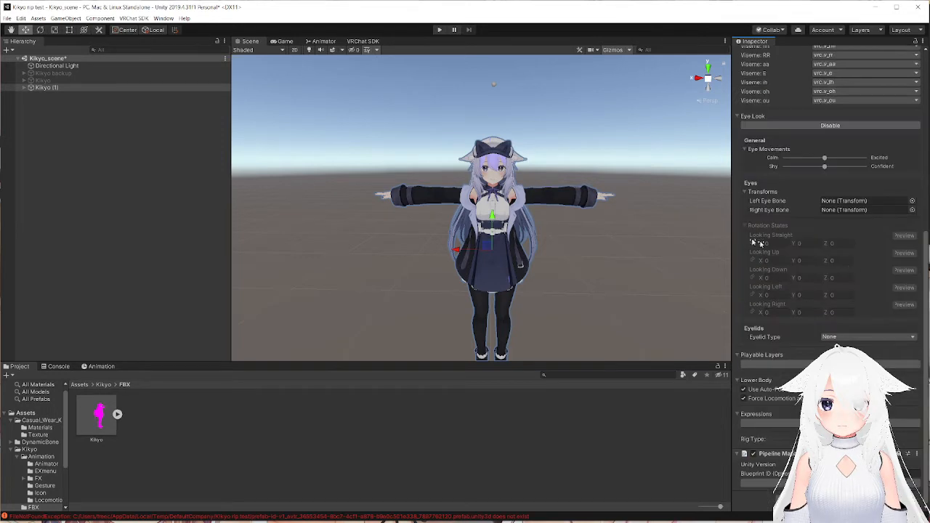
Assign the avatar's own LeftEye and RightEye transforms as the left and right eye bones.
left_click(912, 200)
type("eye")
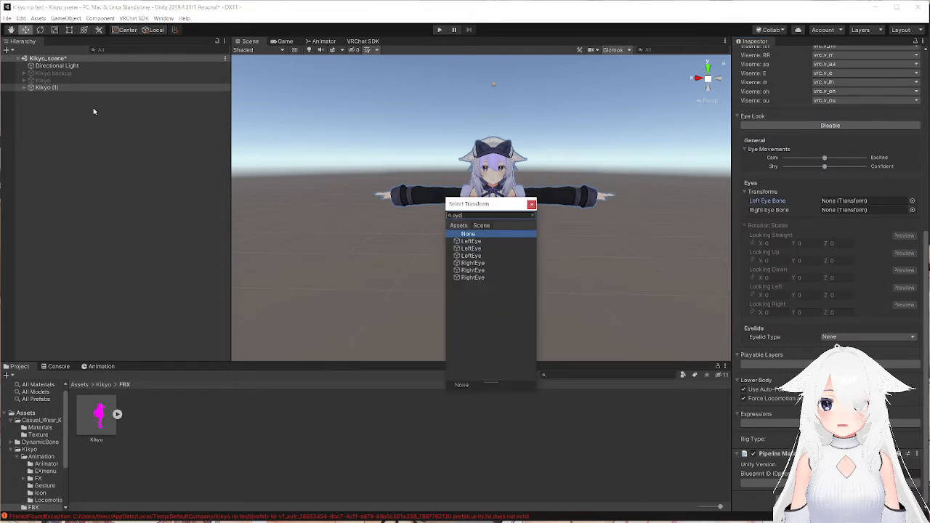
left_click(480, 256)
left_click(532, 206)
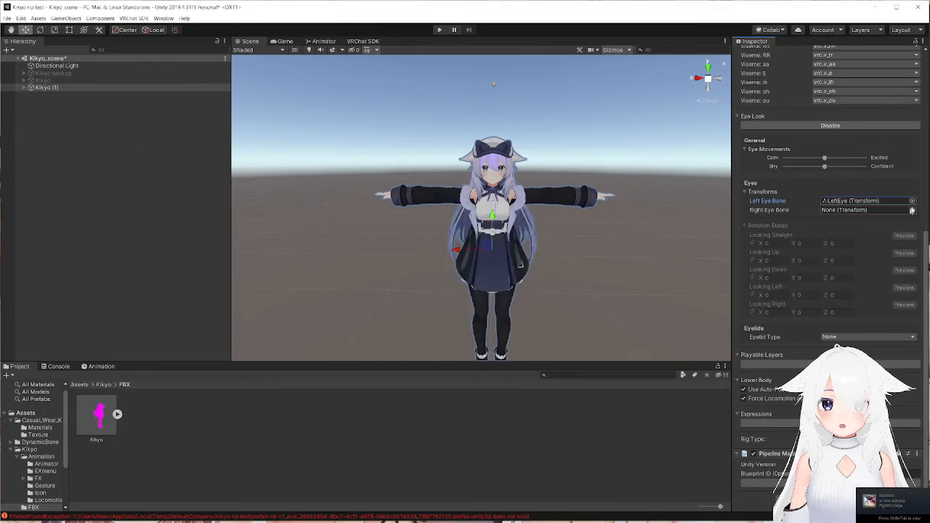
left_click(912, 210)
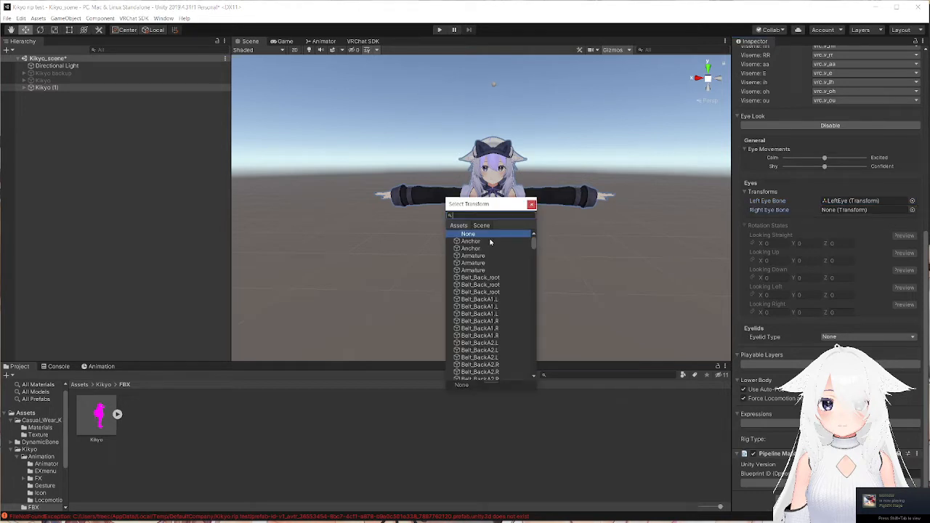
type("eye")
left_click(480, 278)
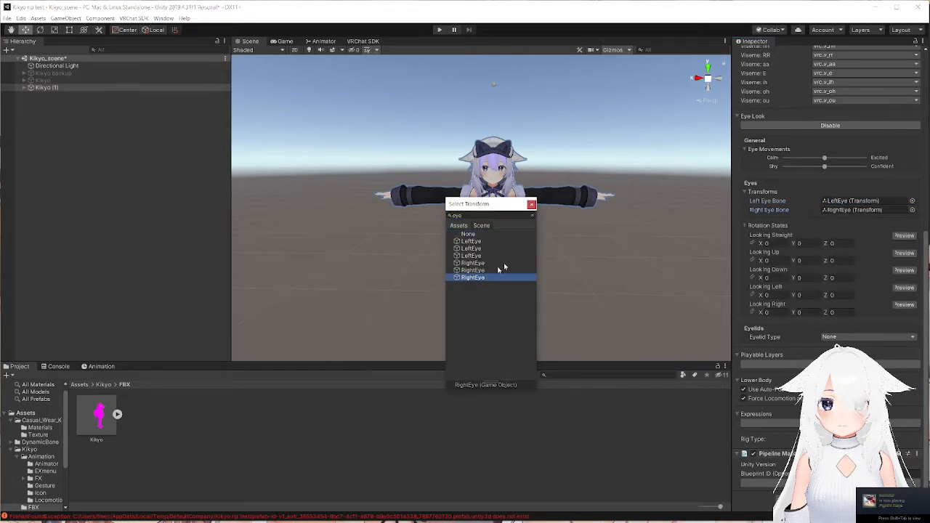
left_click(532, 206)
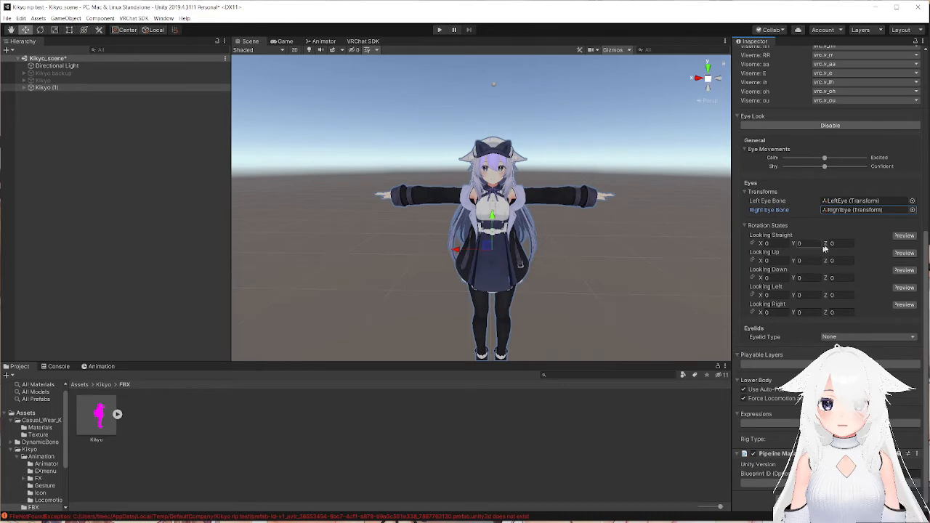
Set the eye rotation states to X -15 for Looking Up and X 15 for Looking Down.
right_click_drag(519, 211, 528, 200)
right_click_drag(529, 197, 450, 145)
right_click_drag(452, 146, 498, 150)
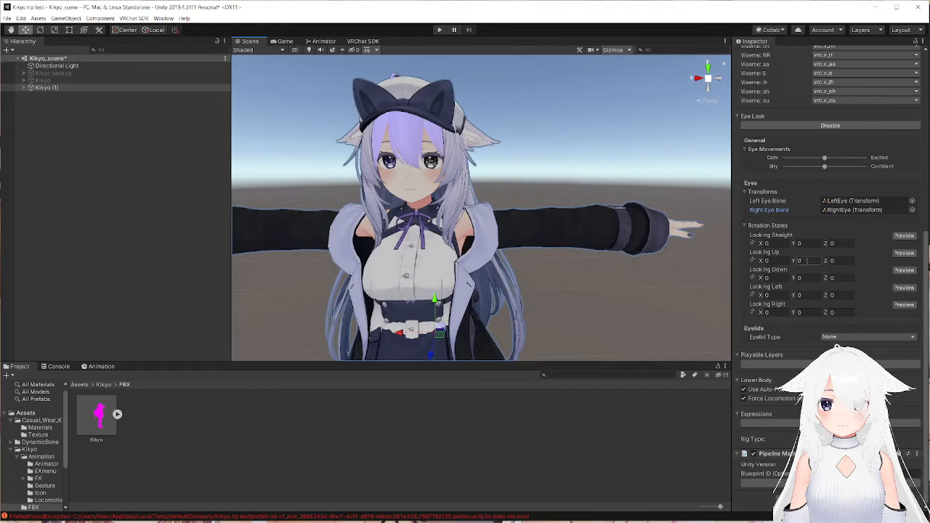
left_click(766, 260)
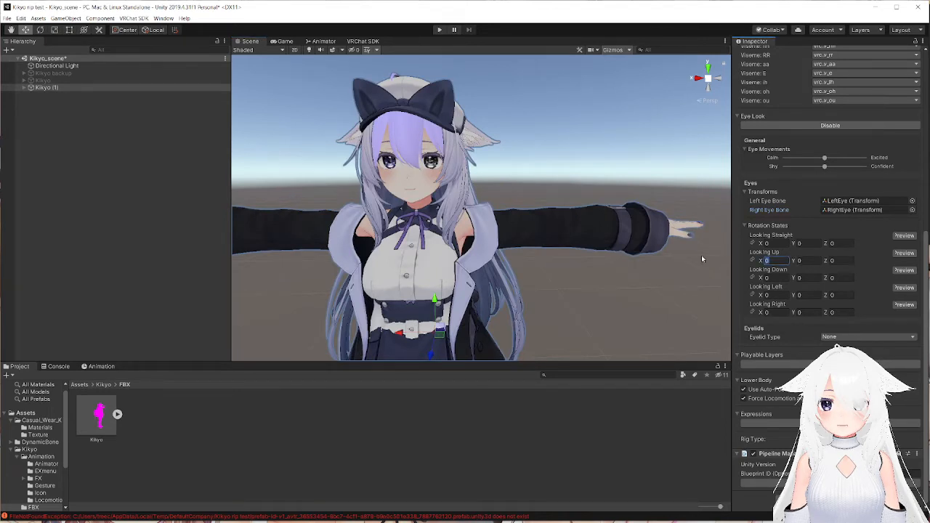
type("-15")
left_click(774, 279)
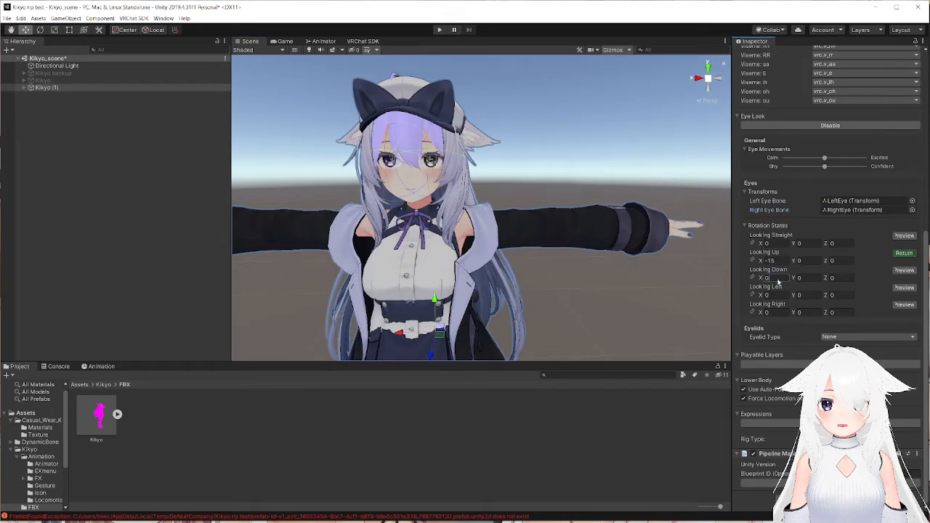
type("15")
Set the eye rotation states to Y -15 for Looking Left and Y 15 for Looking Right.
left_click(836, 295)
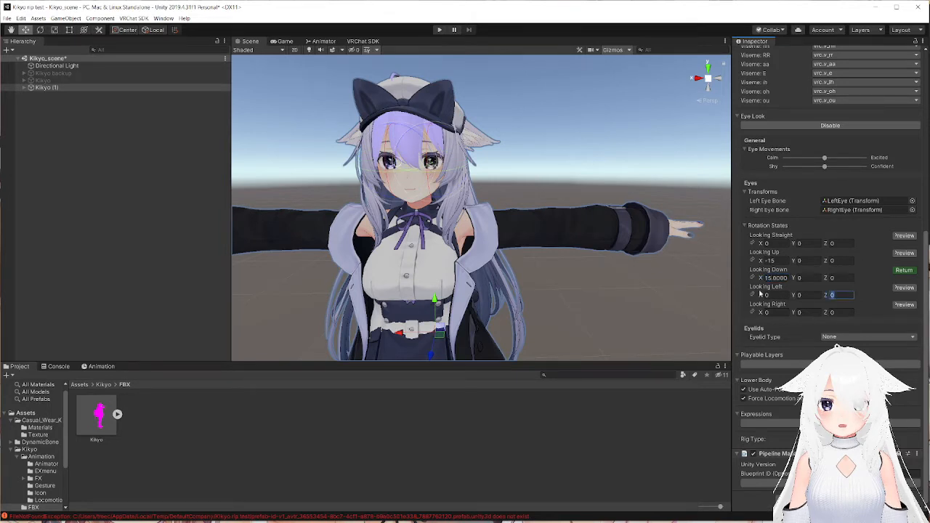
type("-15")
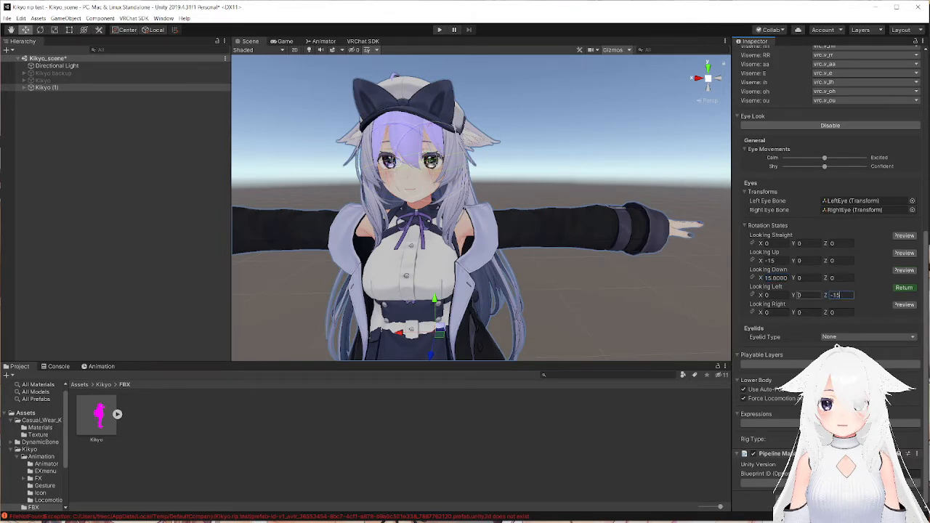
left_click(808, 295)
type("-15")
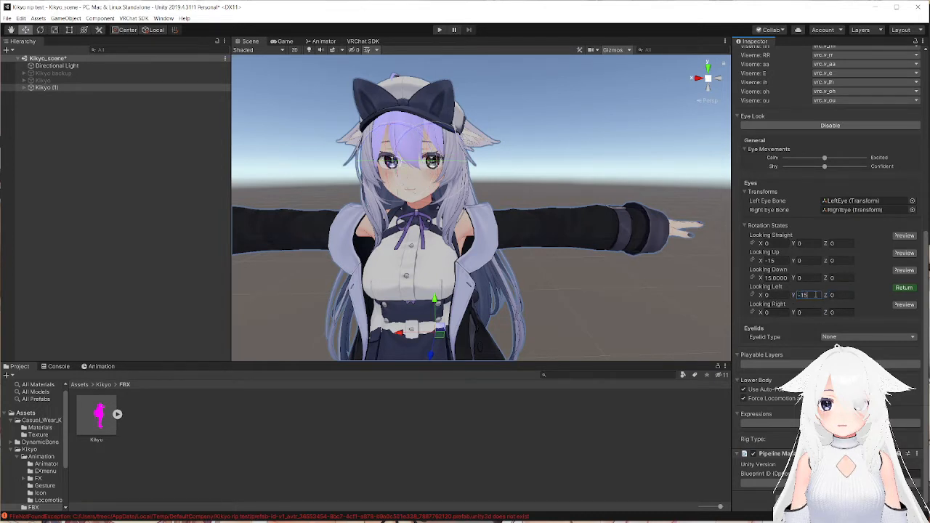
left_click(801, 312)
type("-15")
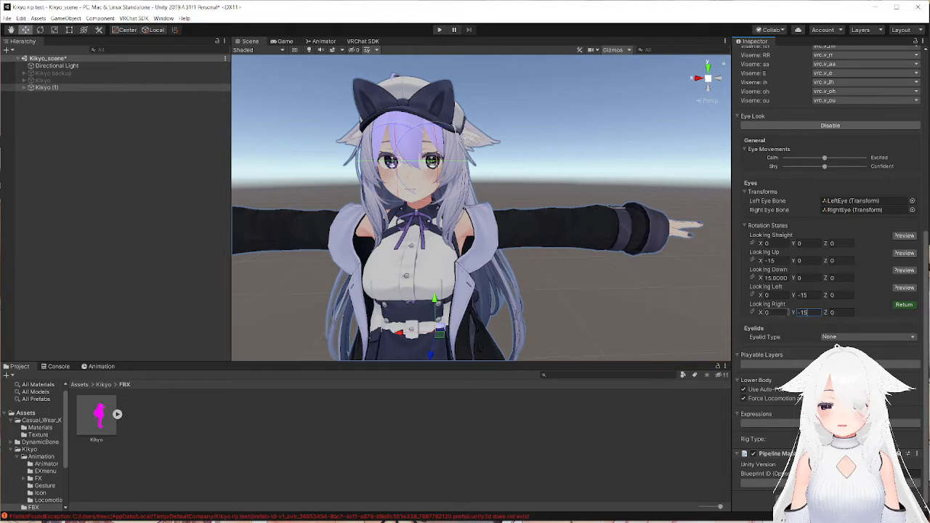
key("BackSpace")
key("BackSpace")
key("BackSpace")
type("15")
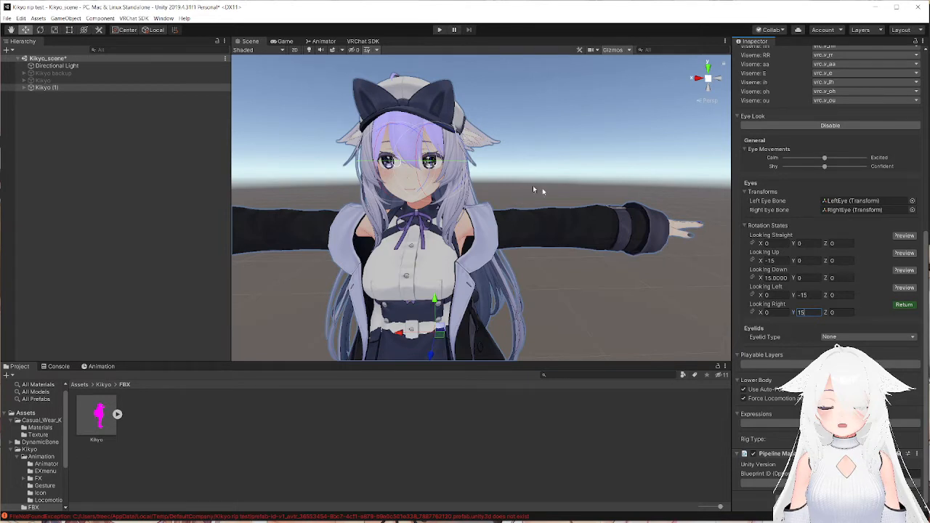
left_click(899, 271)
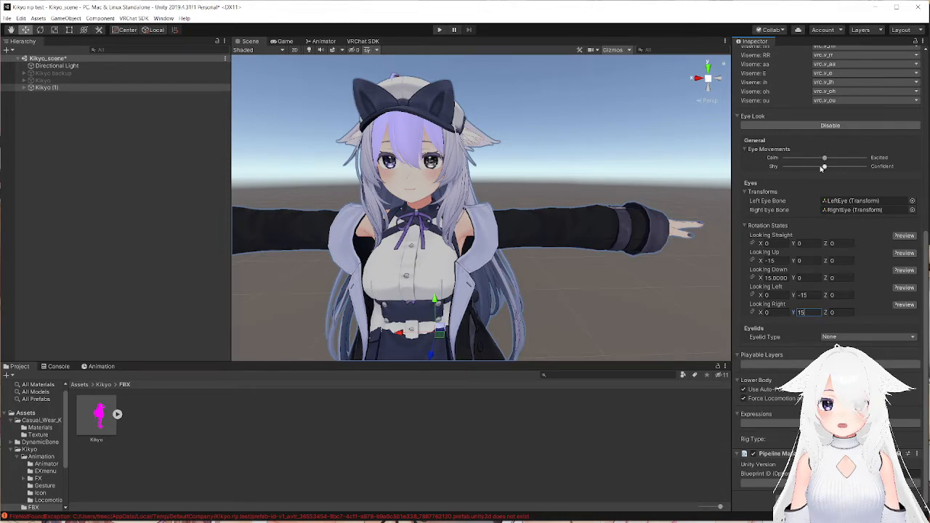
left_click_drag(825, 168, 748, 166)
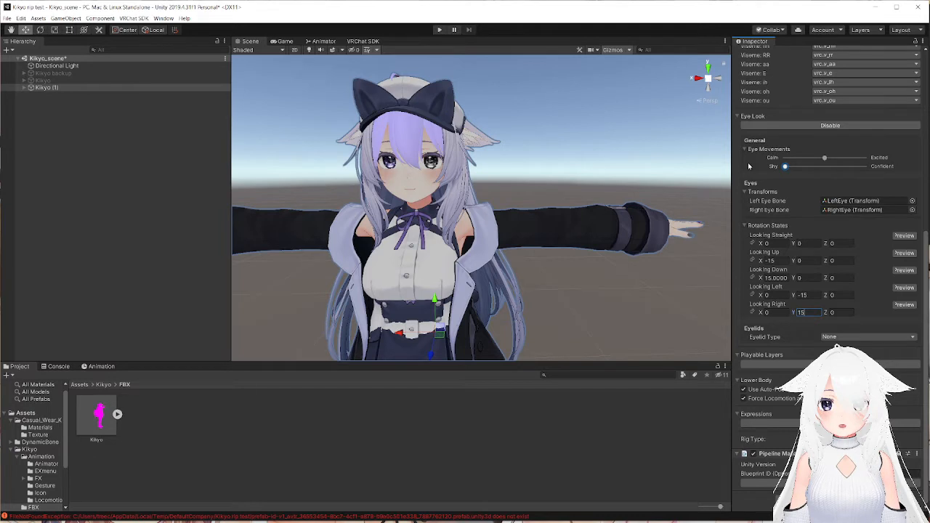
left_click_drag(785, 166, 824, 158)
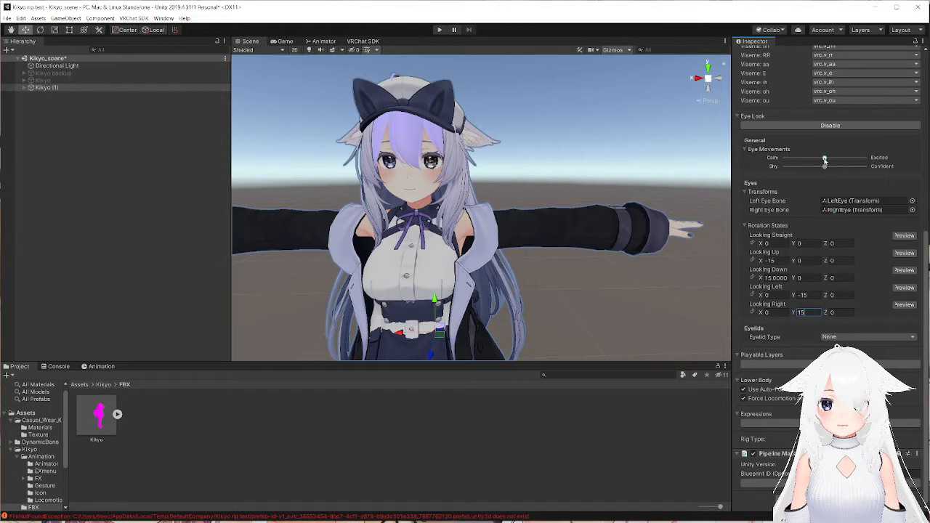
mouse_move(825, 167)
left_mouse_down()
mouse_move(862, 166)
mouse_move(827, 168)
mouse_move(820, 157)
mouse_move(865, 157)
mouse_move(822, 165)
left_mouse_up()
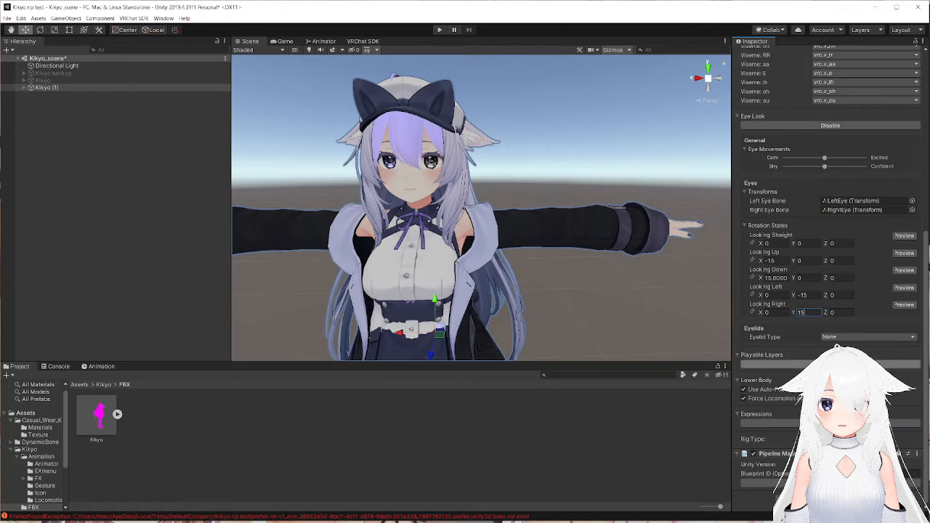
Enable customization of the playable layers and turn off the Force Locomotion animations option for the lower body.
left_click(828, 365)
scroll(751, 385, "down", 5)
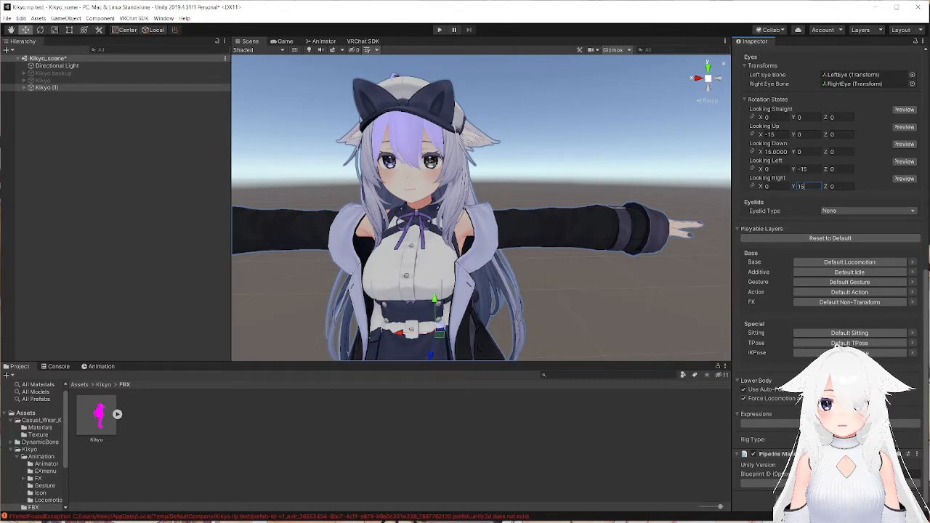
left_click(743, 398)
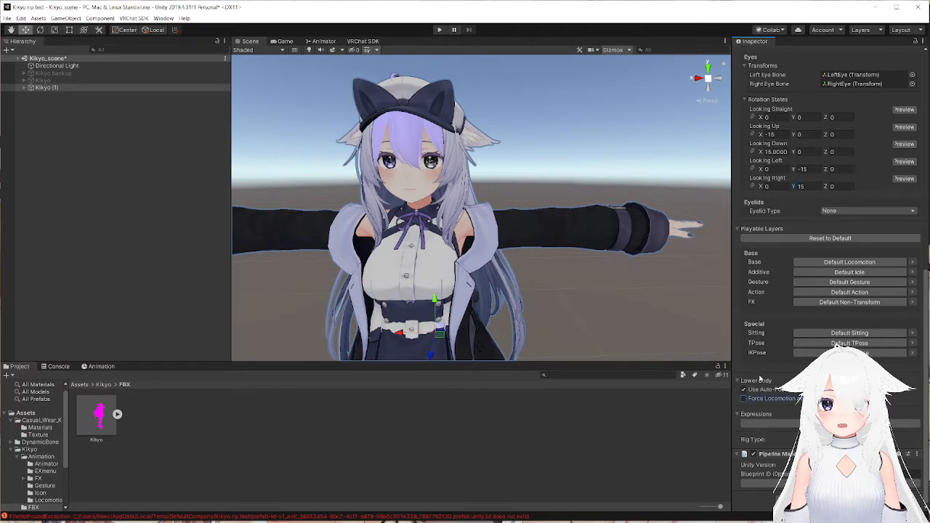
Enable customization of the avatar's Expressions to expose its Menu and Parameters fields.
left_click(820, 424)
scroll(808, 305, "down", 2)
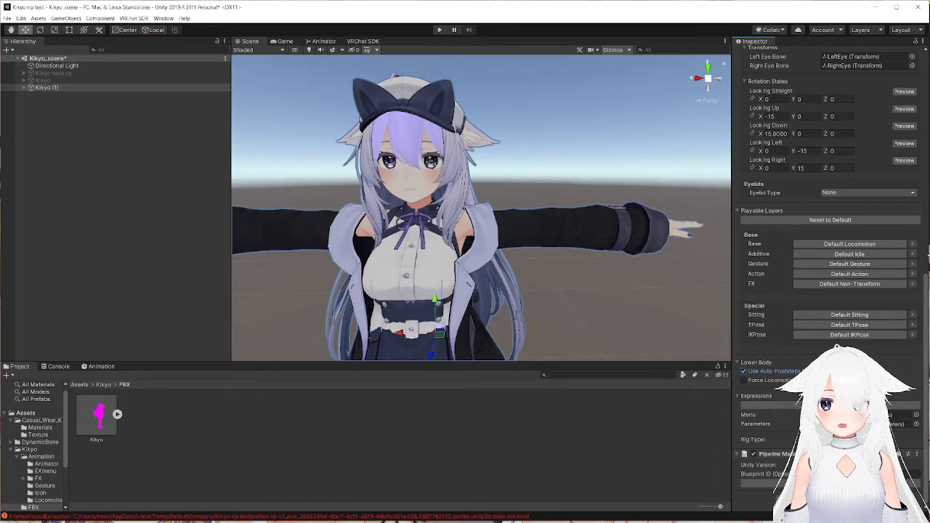
scroll(878, 229, "up", 10)
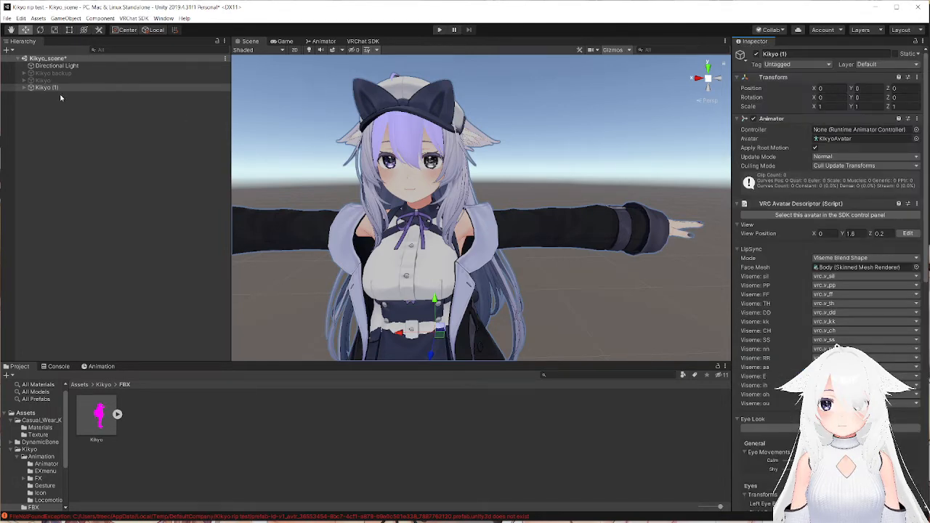
Expand Kikyo (1) and examine its separate meshes, including the coat, back hair, side hair and skirt.
left_click(27, 87)
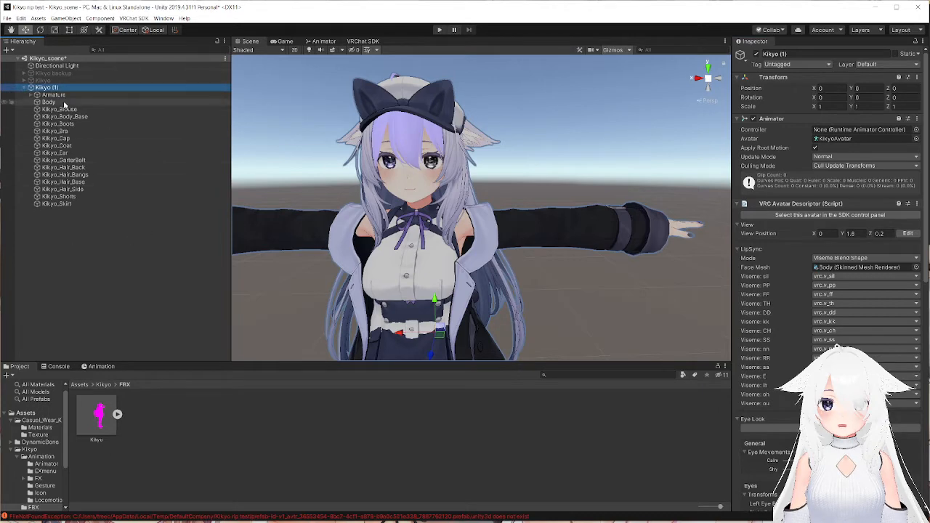
left_click(76, 133)
left_click(77, 146)
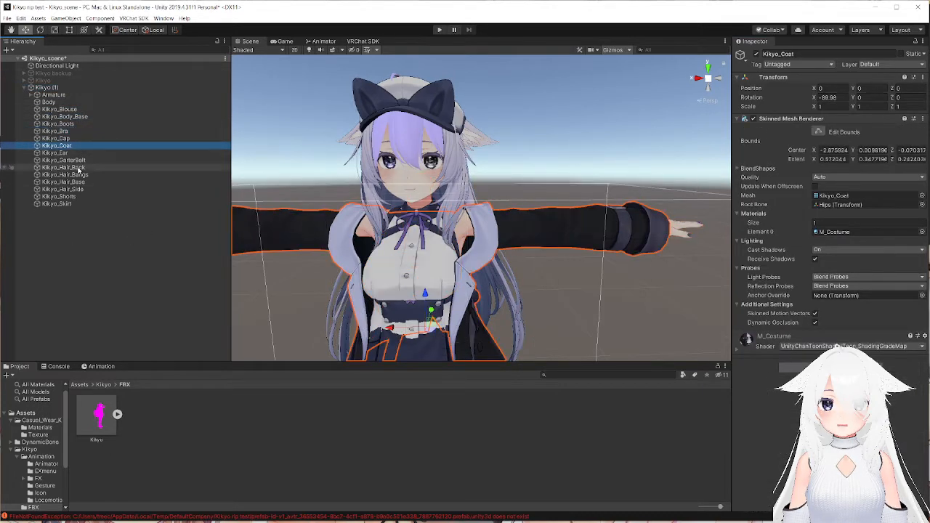
left_click(77, 168)
left_click(75, 189)
left_click(71, 204)
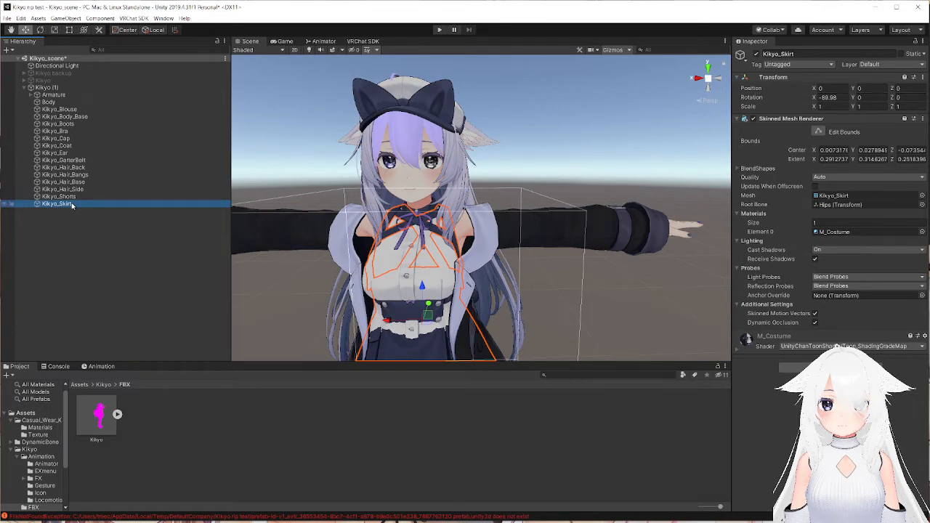
left_click(47, 88)
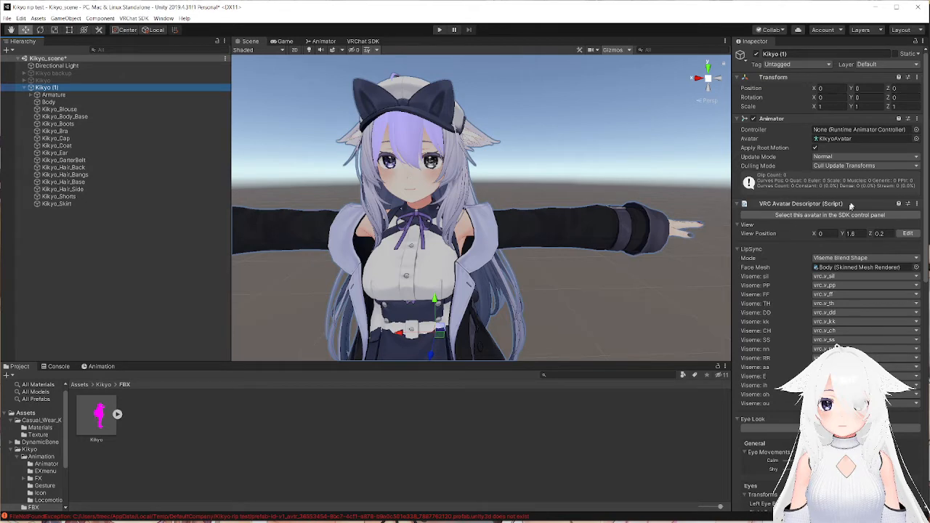
Start editing the avatar's View Position and bring its marker to the face at about Y 1.235, Z 0.068.
left_click(906, 233)
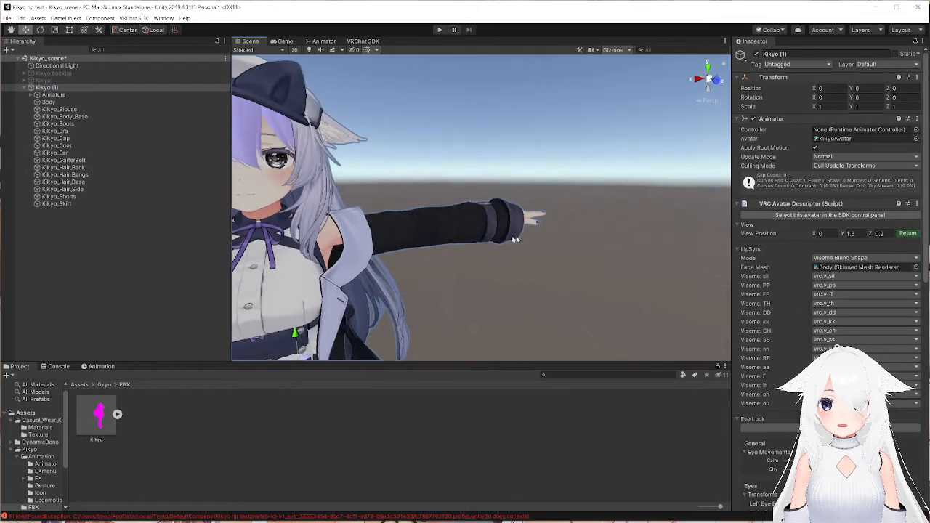
right_click_drag(489, 230, 468, 168)
middle_click_drag(468, 169, 396, 175)
right_click_drag(396, 174, 443, 180)
middle_click_drag(443, 181, 486, 179)
right_click_drag(486, 179, 370, 207)
middle_click_drag(556, 187, 539, 206)
right_click_drag(536, 212, 587, 226)
left_click_drag(522, 157, 465, 325)
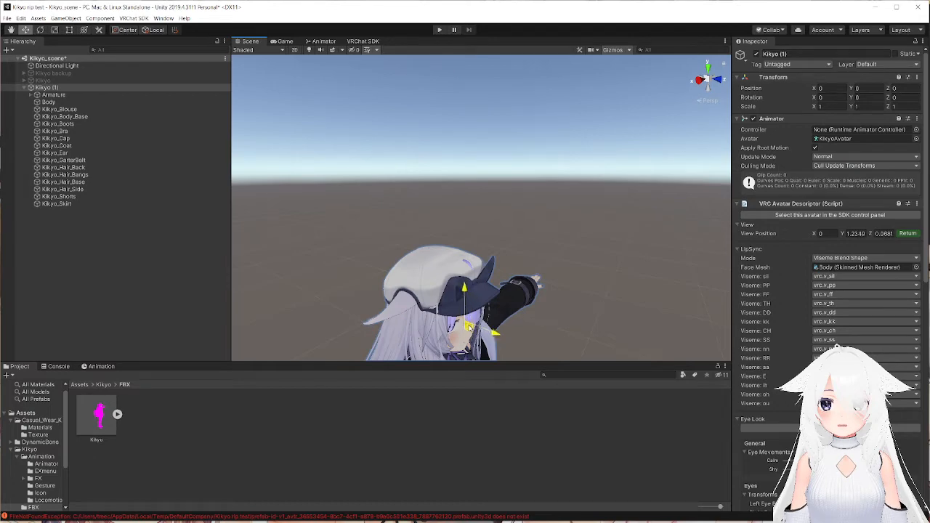
Move the View Position marker next to one eye at pupil height, to about X 0.025, Y 1.239.
right_click_drag(468, 328, 406, 309)
middle_click_drag(538, 305, 480, 273)
right_click_drag(479, 273, 529, 274)
middle_click_drag(462, 272, 565, 273)
right_click_drag(565, 273, 496, 285)
middle_click_drag(538, 284, 491, 287)
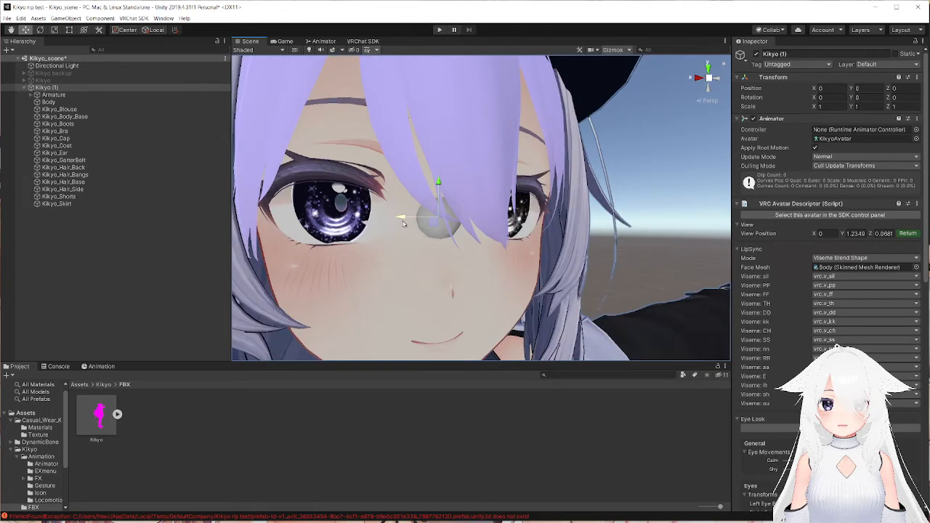
left_click_drag(404, 223, 340, 220)
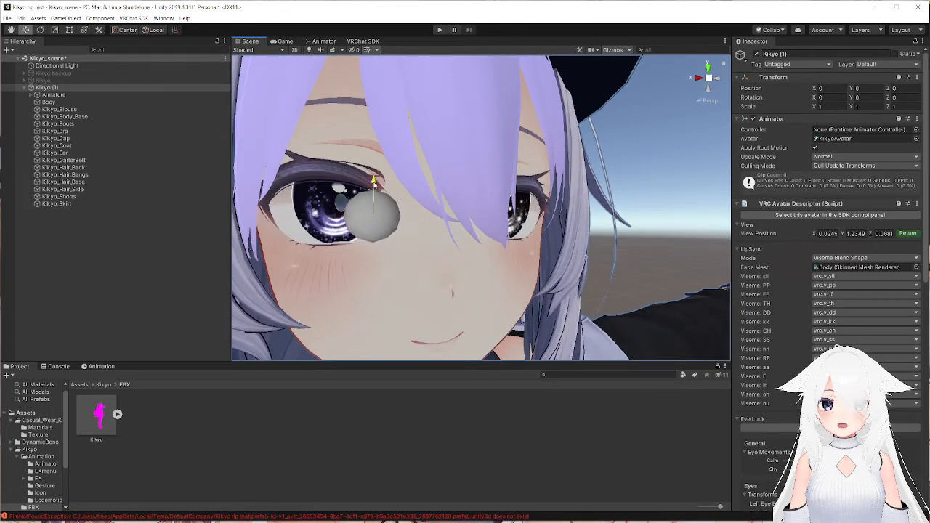
left_click_drag(375, 185, 374, 173)
Move the View Position marker back toward the eyes to about Z 0.062 and set its X to 0.
right_click_drag(492, 278, 409, 255)
middle_click_drag(320, 251, 413, 258)
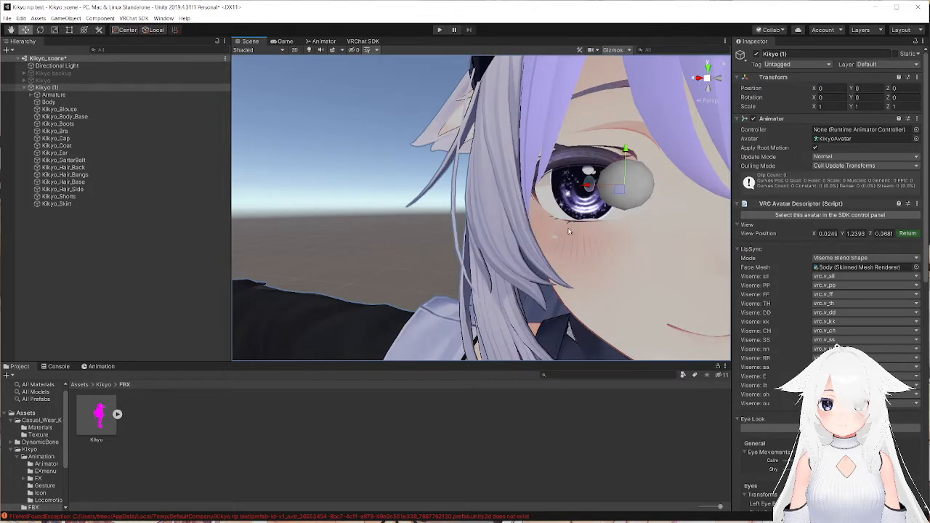
scroll(570, 229, "down", 5)
right_click_drag(509, 233, 649, 265)
middle_click_drag(545, 221, 545, 226)
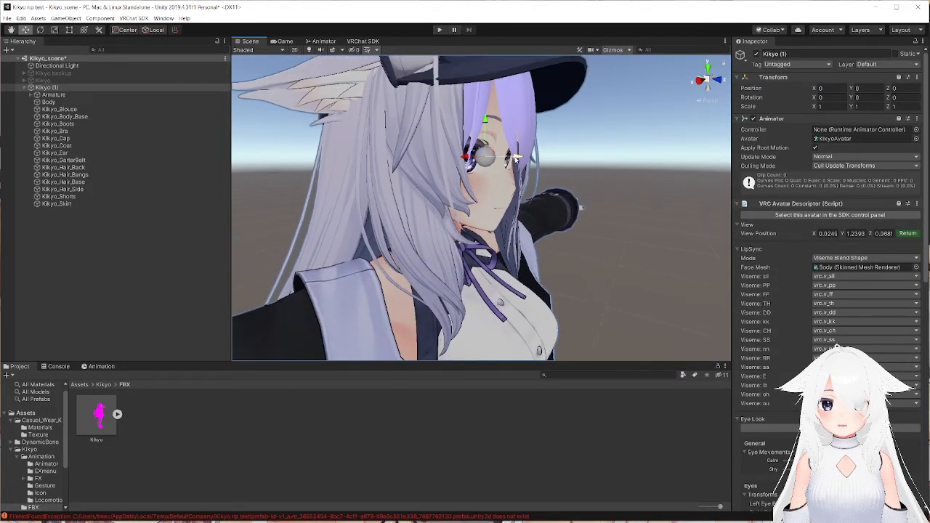
left_click_drag(513, 158, 511, 157)
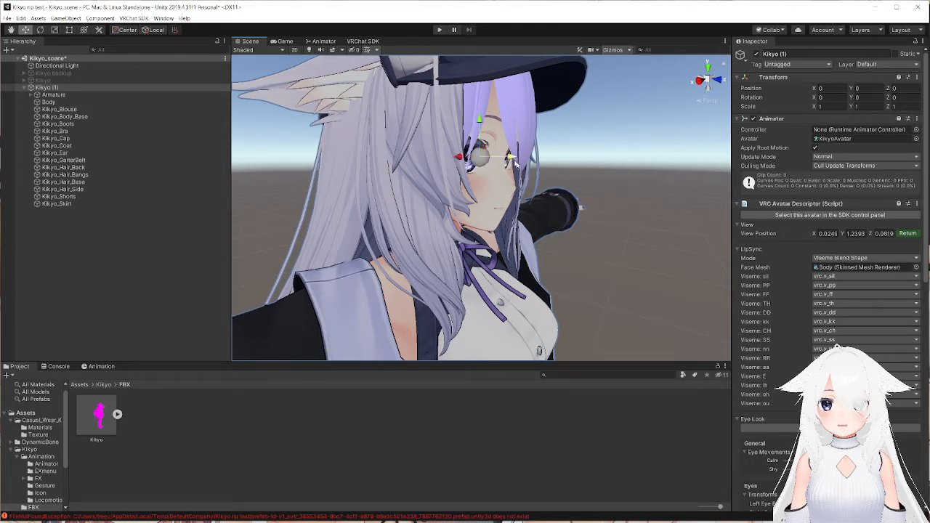
left_click(826, 233)
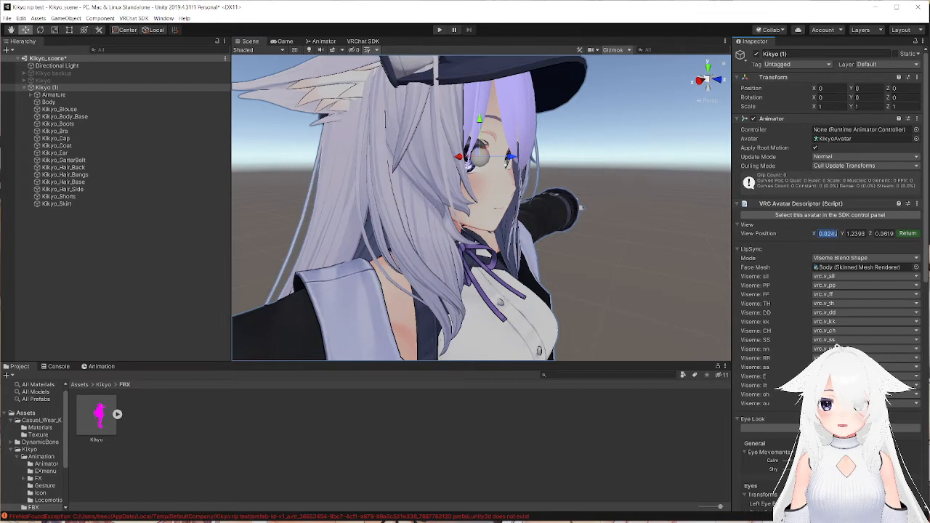
type("0")
left_click(622, 208)
Deactivate the Kikyo_Cap mesh to preview the avatar without its cap, and reactivate it.
right_click_drag(623, 208, 525, 138)
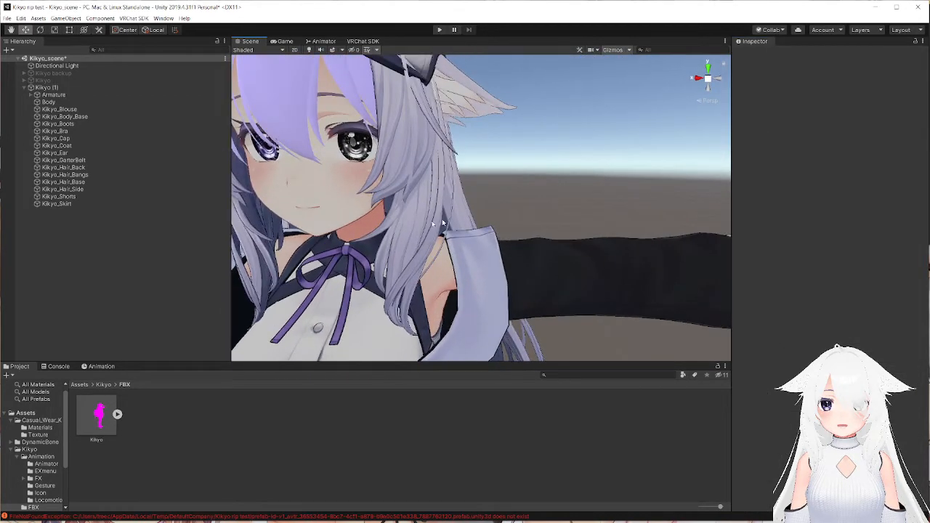
right_click_drag(520, 183, 565, 152)
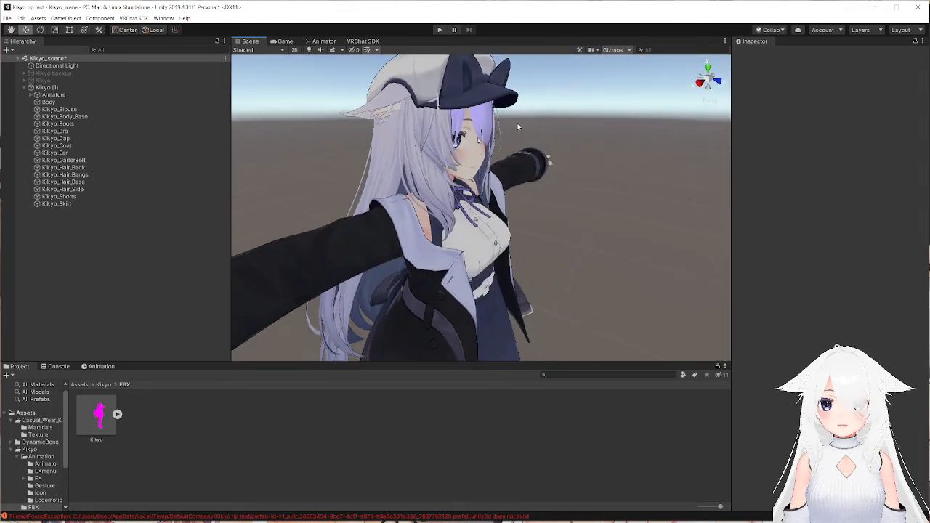
right_click_drag(509, 232, 483, 195)
middle_click_drag(484, 194, 447, 126)
scroll(439, 164, "down", 1)
scroll(439, 164, "up", 1)
scroll(422, 122, "down", 3)
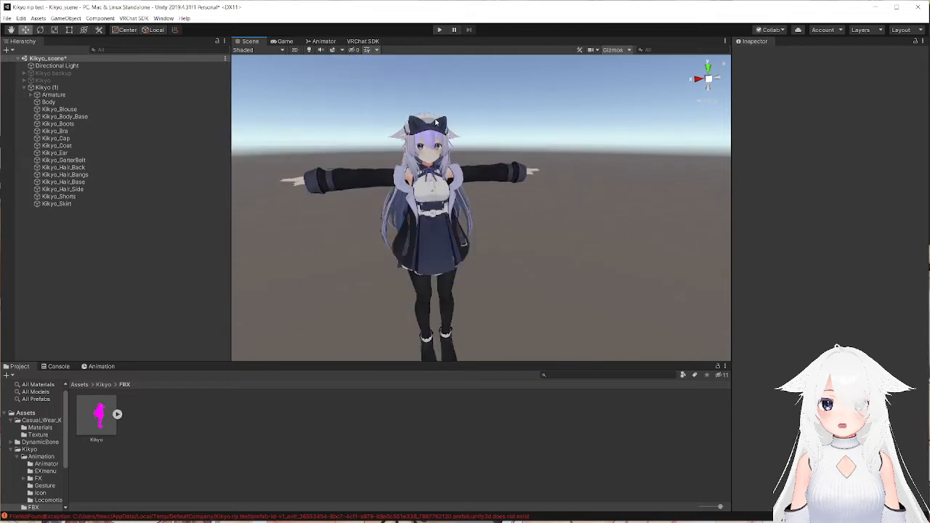
left_click(431, 118)
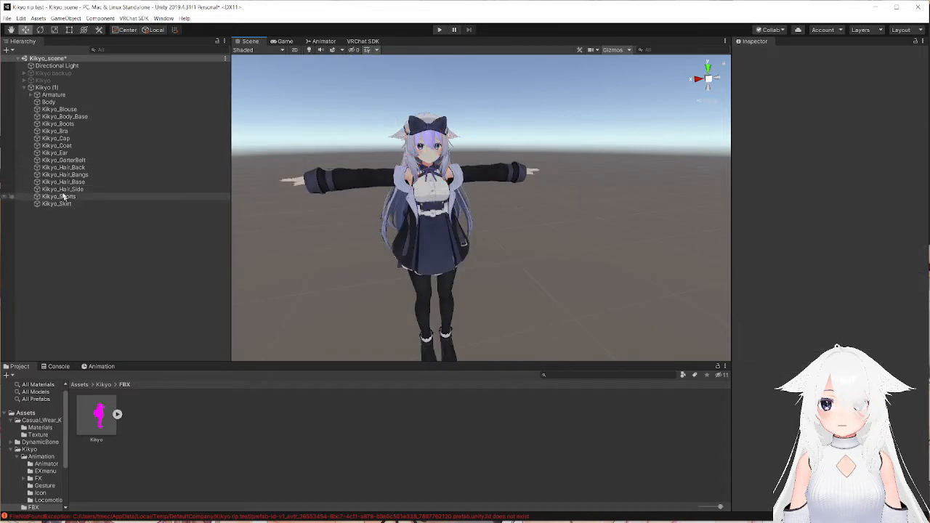
left_click(214, 138)
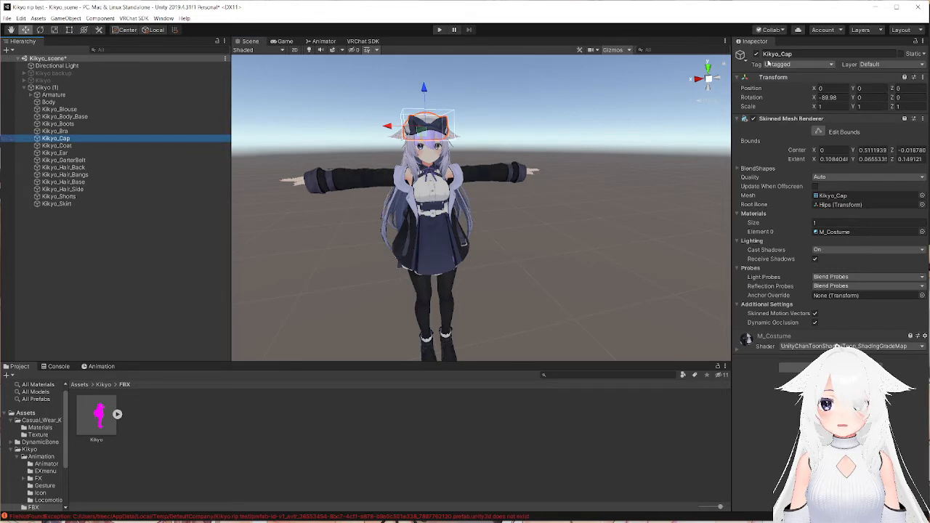
left_click(757, 55)
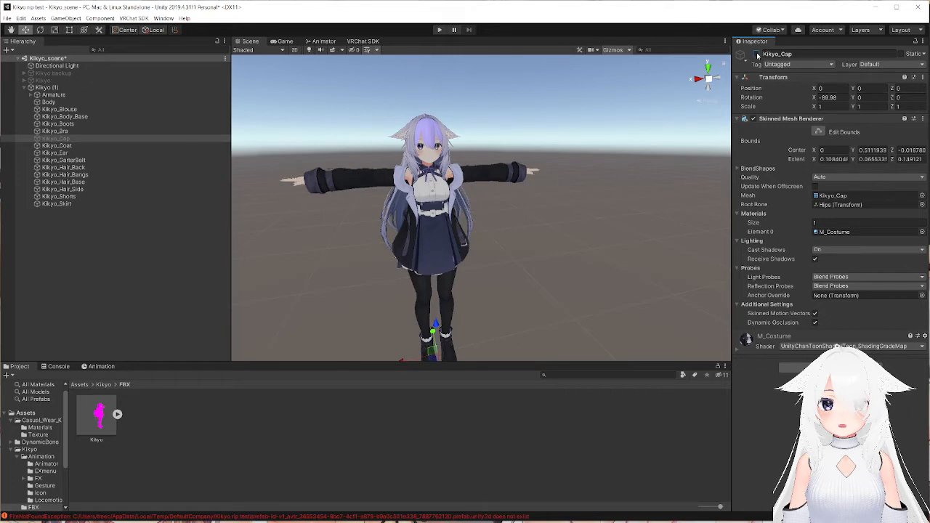
left_click(757, 55)
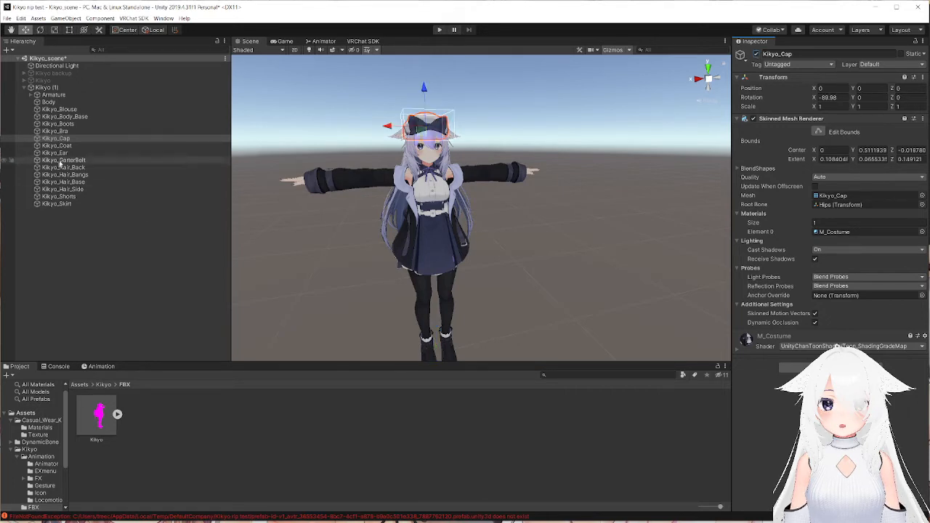
Delete the Kikyo_Cap mesh from Kikyo (1) and select the source Kikyo model in the FBX folder.
left_click(68, 139)
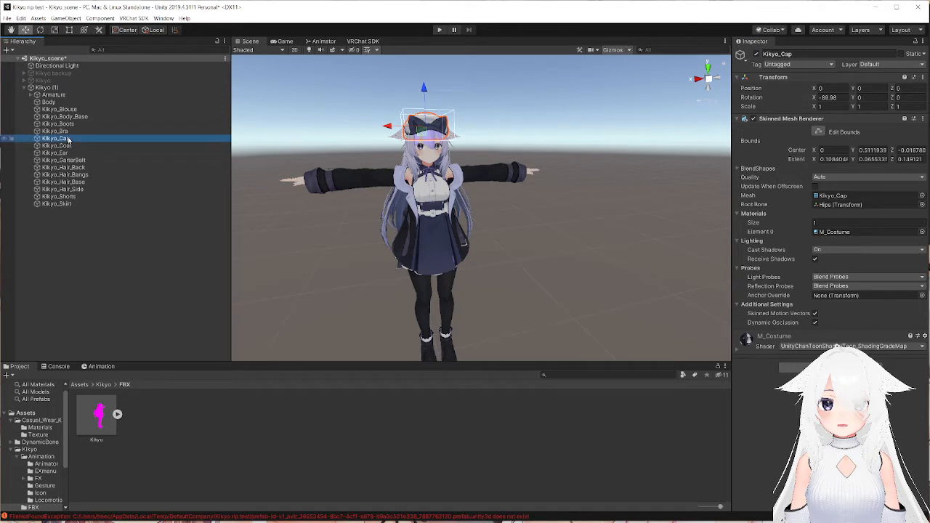
key("Delete")
left_click(98, 415)
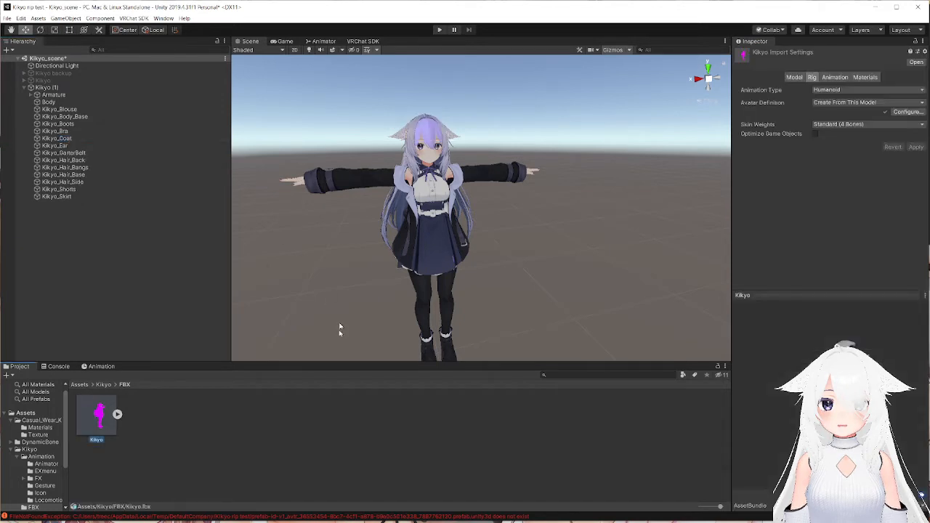
Duplicate Kikyo (1) in the scene and delete the duplicate.
left_click(52, 88)
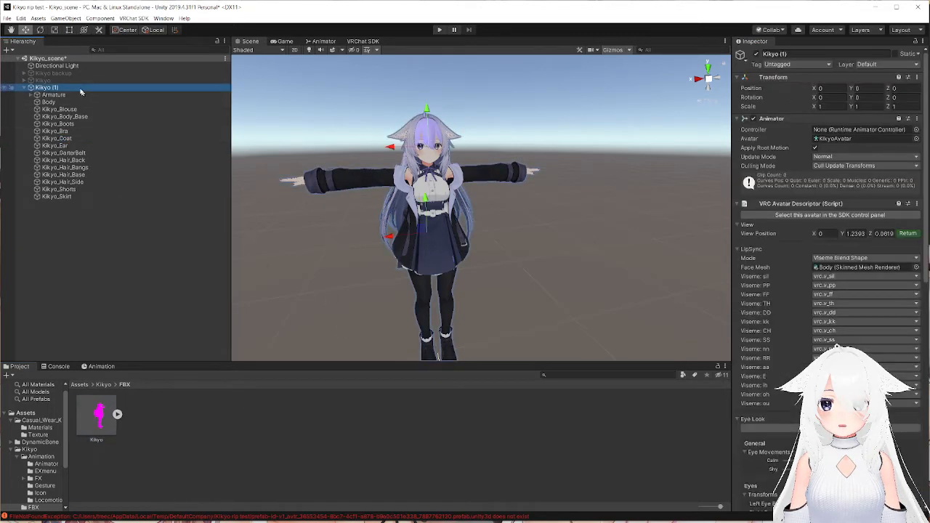
right_click(54, 89)
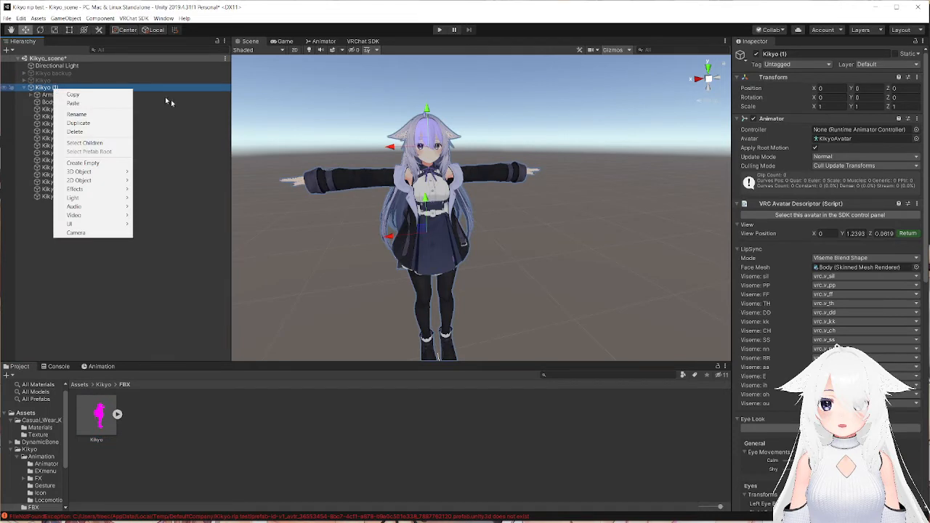
left_click(84, 124)
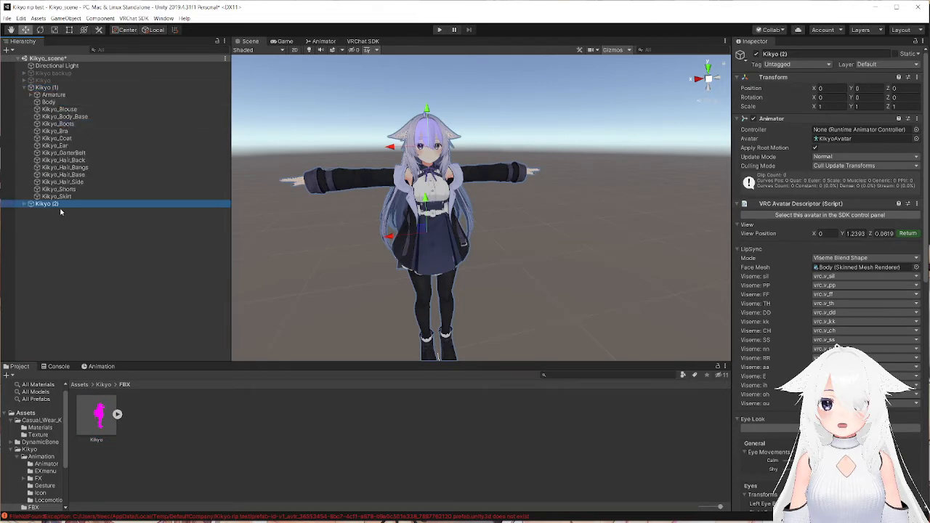
key("Delete")
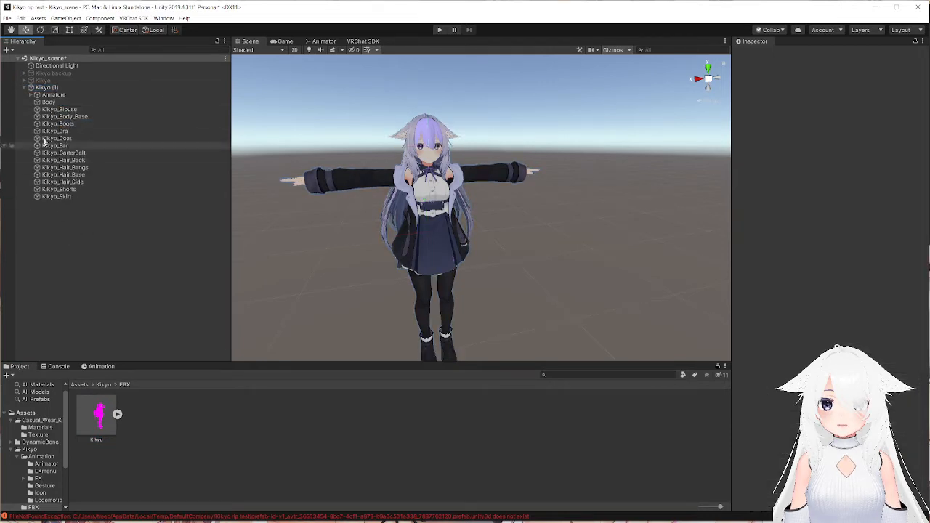
Delete the Kikyo_Skirt mesh and select Kikyo_Shorts.
left_click(75, 197)
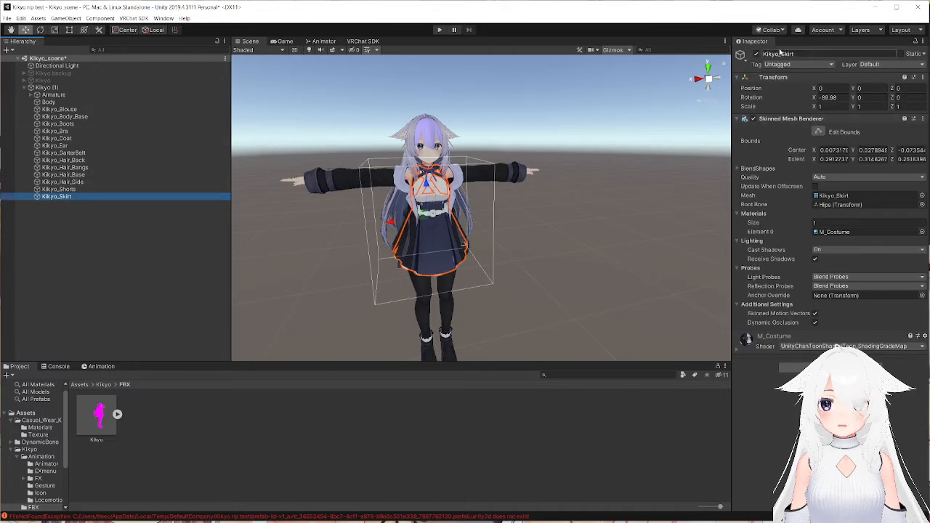
right_click(74, 198)
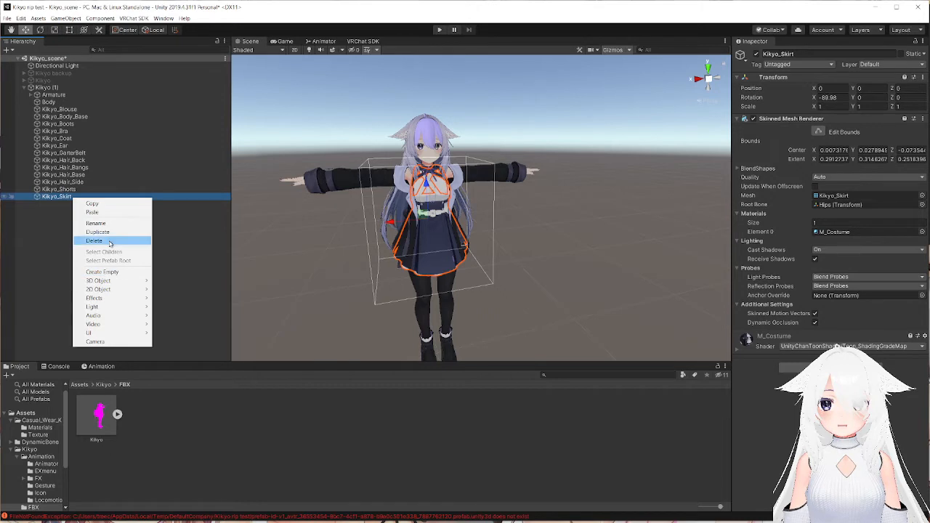
left_click(94, 241)
left_click(64, 182)
left_click(58, 188)
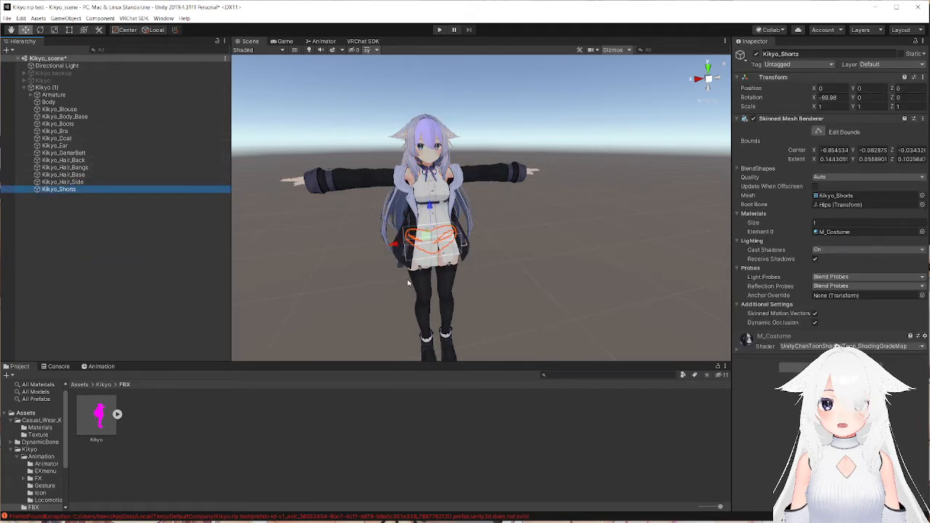
Set the Shrink_Foot blend shape of Kikyo_Body_Base to 100.
middle_click_drag(410, 282, 398, 241)
scroll(392, 232, "up", 5)
scroll(399, 241, "down", 5)
left_click_drag(364, 242, 467, 233, "alt")
scroll(465, 226, "down", 5)
middle_click_drag(465, 225, 443, 221)
scroll(442, 220, "up", 5)
left_click(388, 211)
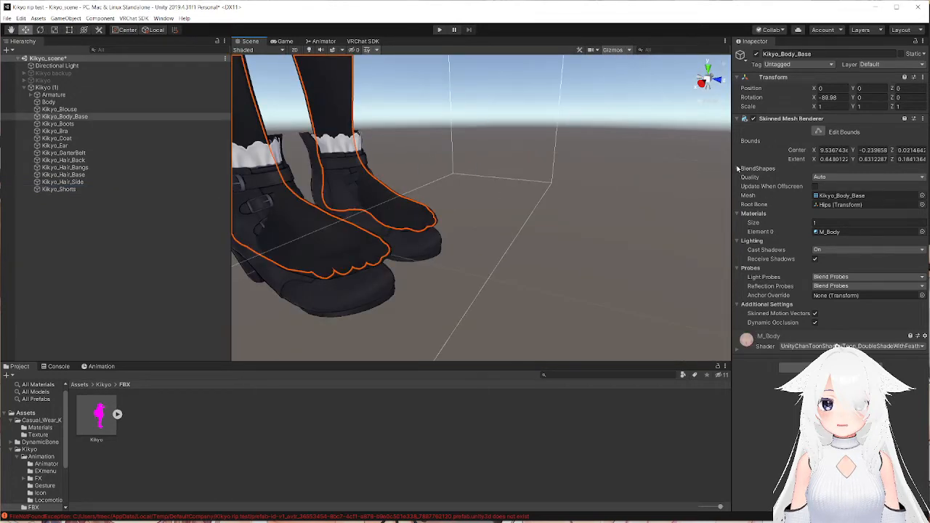
left_click(738, 169)
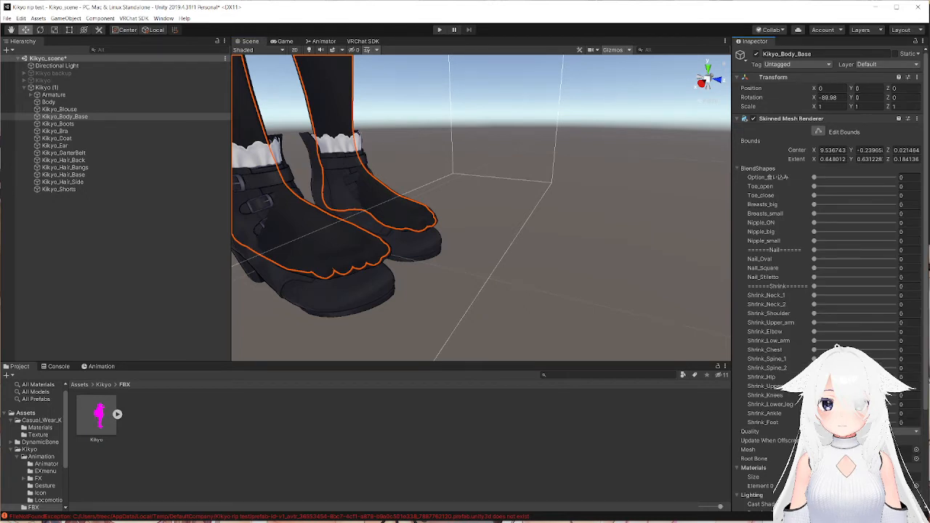
left_click_drag(813, 422, 748, 393)
left_click(893, 422)
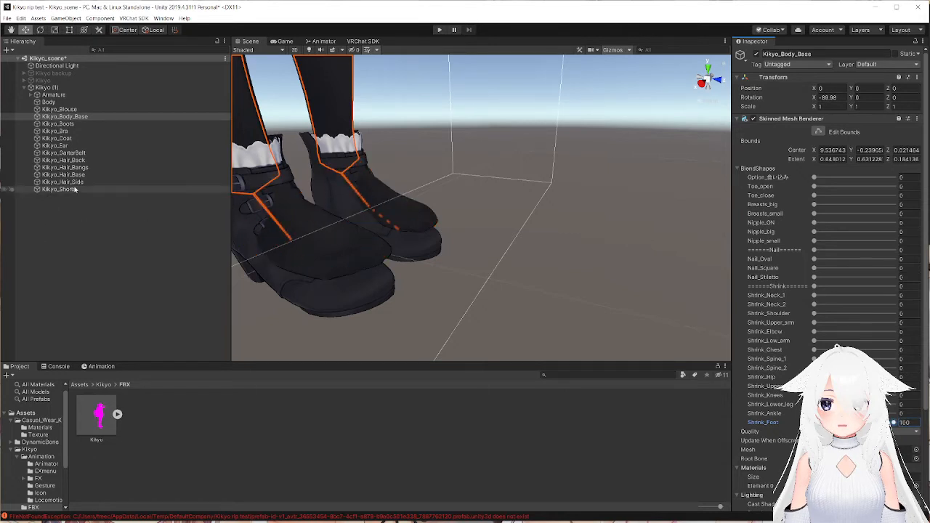
Examine the boots around the feet and compare the Kikyo_GarterBelt and Kikyo_Body_Base meshes and their blend shapes.
left_click(63, 153)
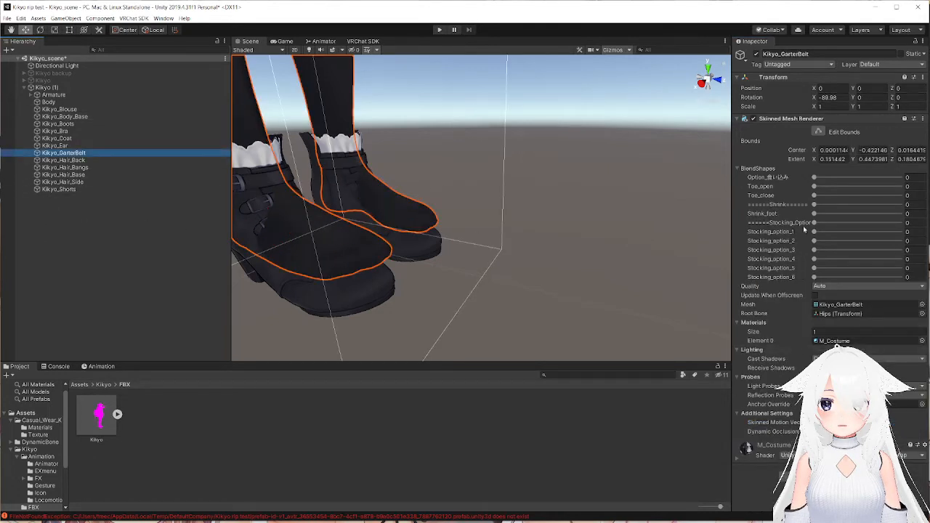
left_click(648, 208)
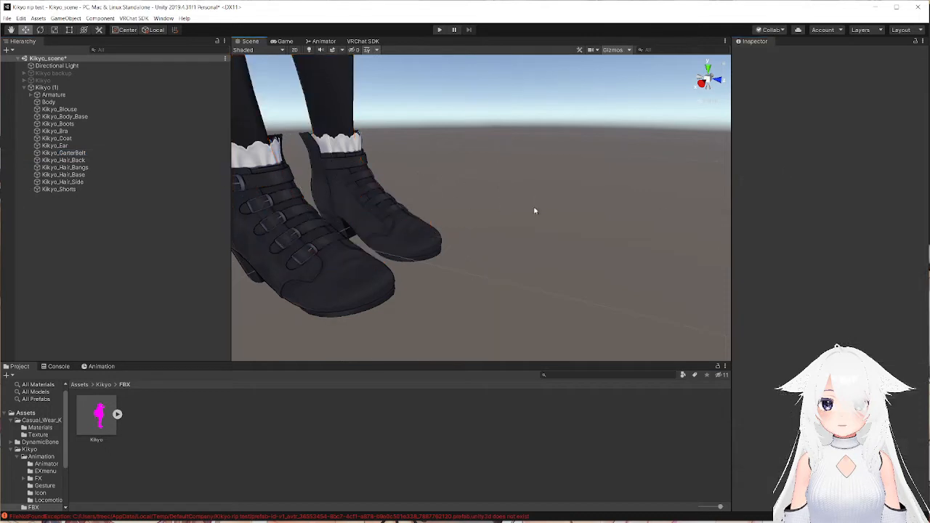
scroll(508, 196, "down", 5)
scroll(502, 194, "up", 6)
right_click_drag(502, 194, 471, 201)
middle_click_drag(471, 201, 480, 195)
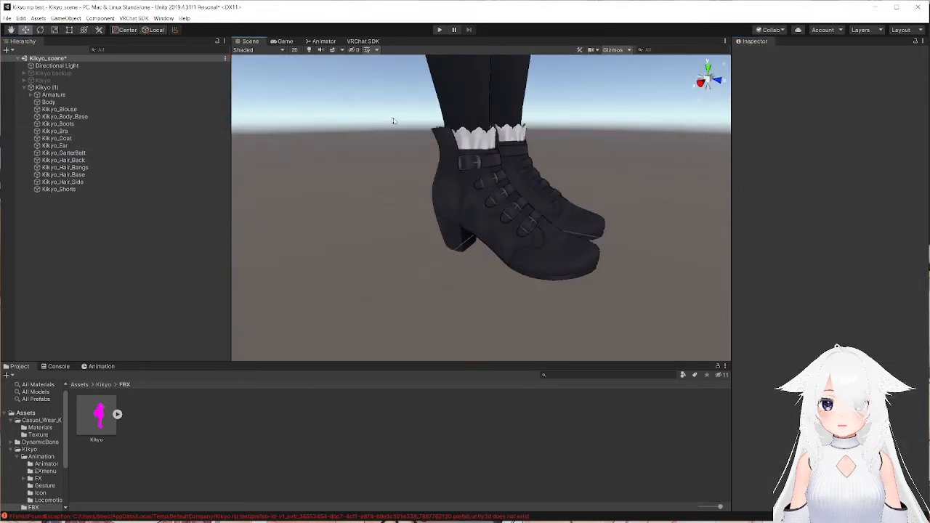
right_click_drag(459, 155, 457, 131)
scroll(457, 131, "up", 3)
scroll(291, 174, "down", 3)
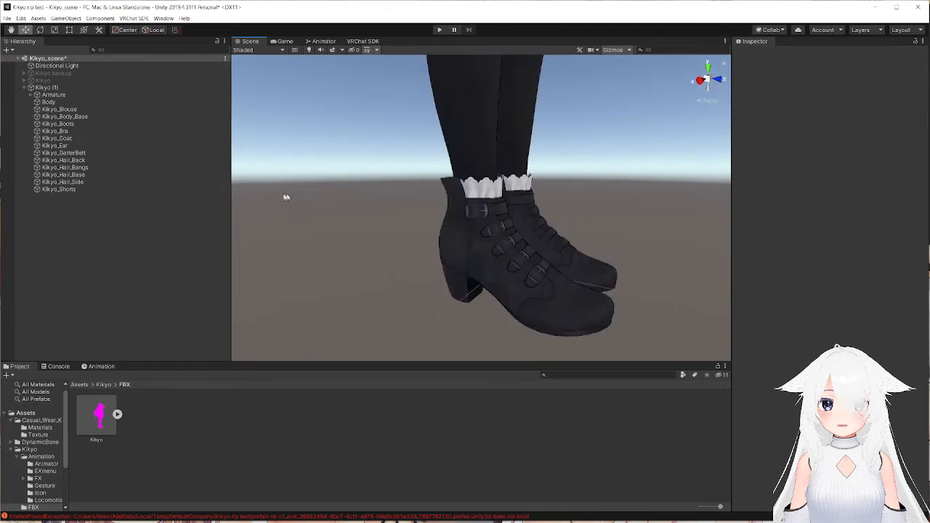
left_click(73, 153)
left_click(74, 117)
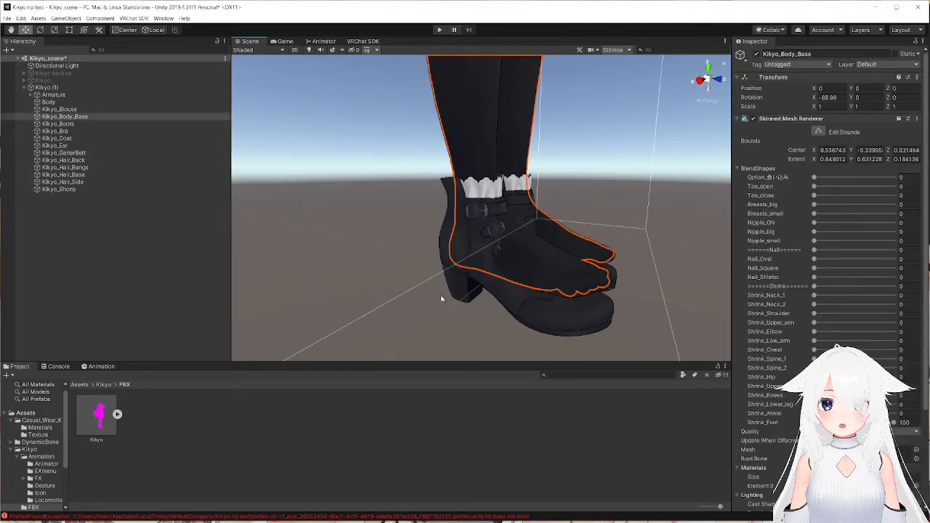
Delete the Kikyo_Boots mesh from the avatar.
left_click(580, 320)
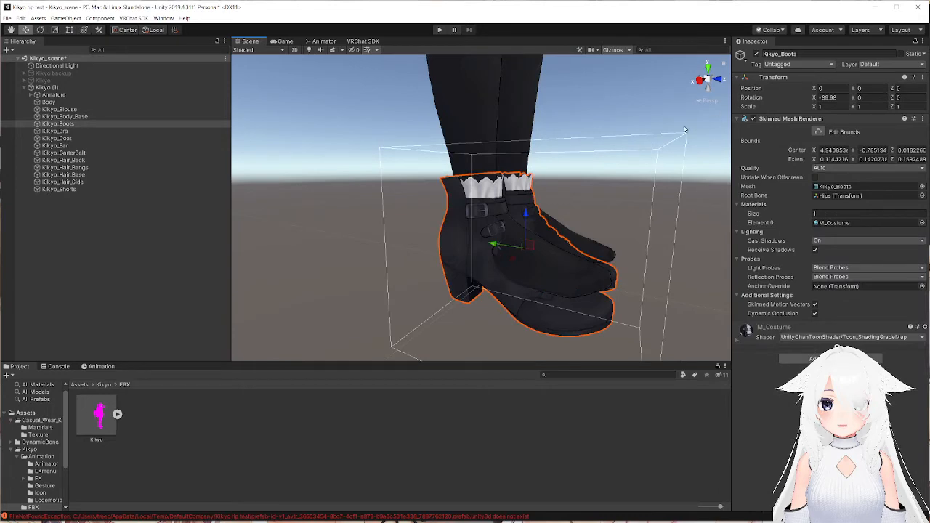
key("Delete")
scroll(604, 206, "down", 2)
Delete the Kikyo_Ear mesh from the avatar's head.
middle_click_drag(605, 206, 596, 265)
right_click_drag(596, 264, 488, 261)
middle_click_drag(522, 249, 481, 250)
right_click_drag(487, 253, 450, 238)
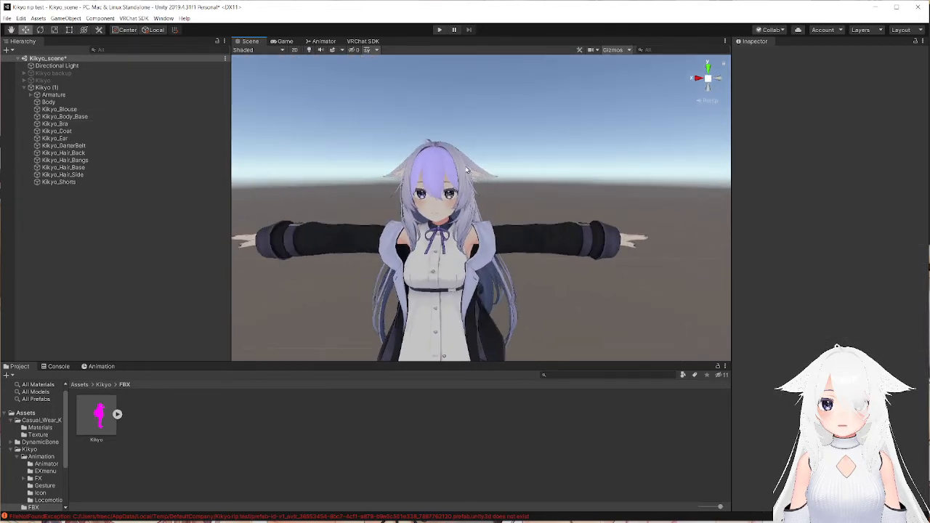
left_click(479, 173)
key("Delete")
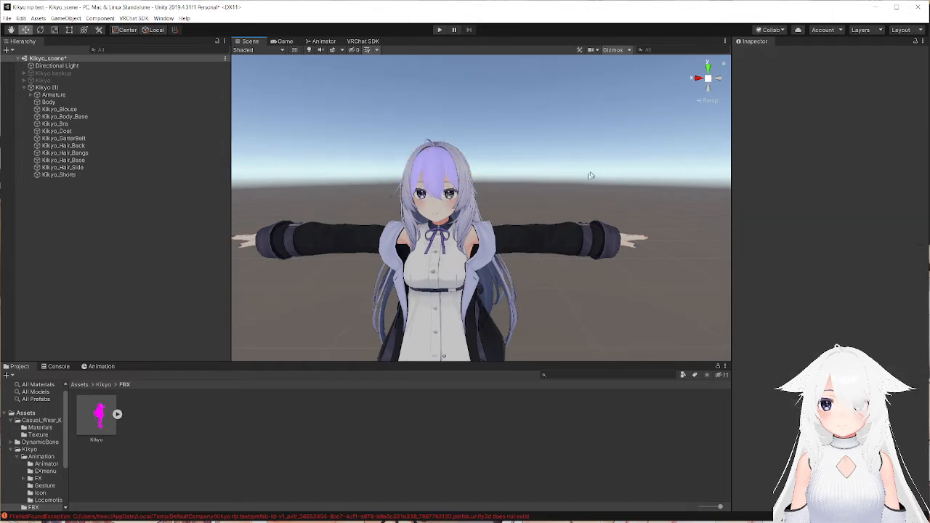
Undo the deletion of the Kikyo_Ear mesh and clear the selection.
middle_click_drag(589, 177, 496, 227)
right_click_drag(501, 227, 469, 245)
middle_click_drag(545, 256, 479, 253)
right_click_drag(478, 253, 455, 247)
key("ctrl+z")
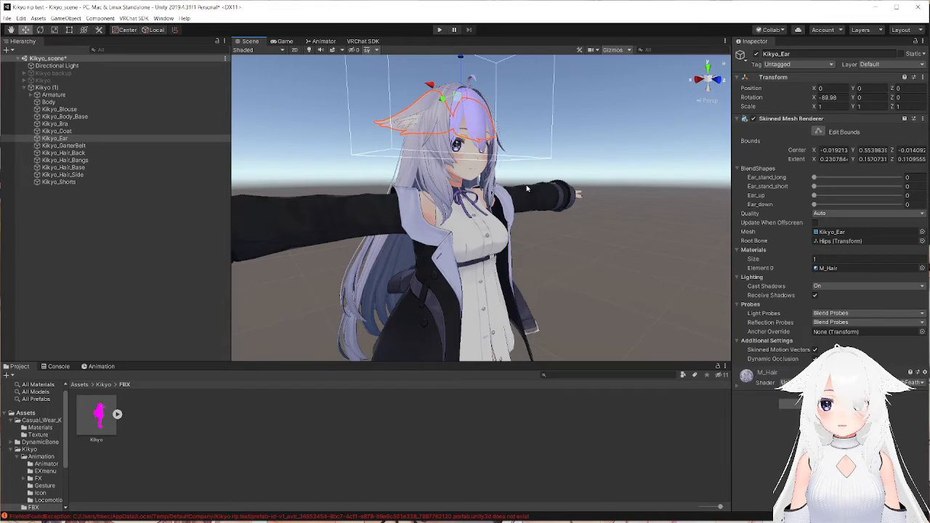
left_click(547, 166)
Examine the avatar's ears, hair and coat sleeves from several angles.
right_click_drag(579, 210, 474, 204)
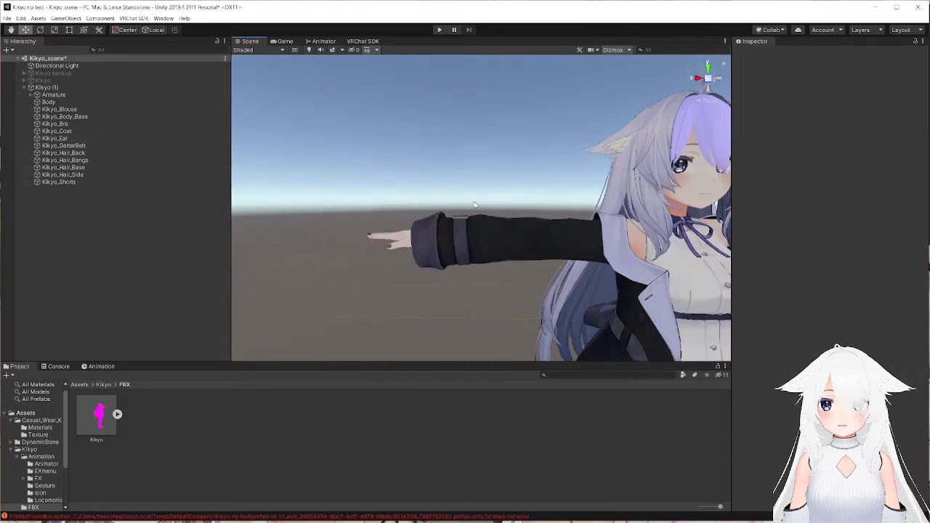
middle_click_drag(563, 224, 447, 236)
right_click_drag(573, 238, 525, 246)
middle_click_drag(528, 245, 527, 255)
right_click_drag(521, 254, 563, 266)
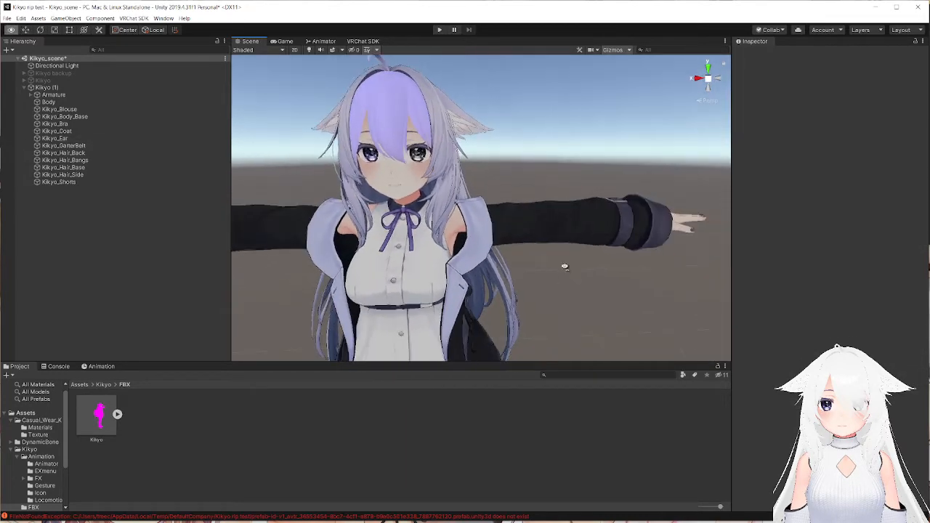
middle_click_drag(564, 266, 595, 277)
right_click_drag(616, 279, 511, 262)
middle_click_drag(615, 312, 507, 266)
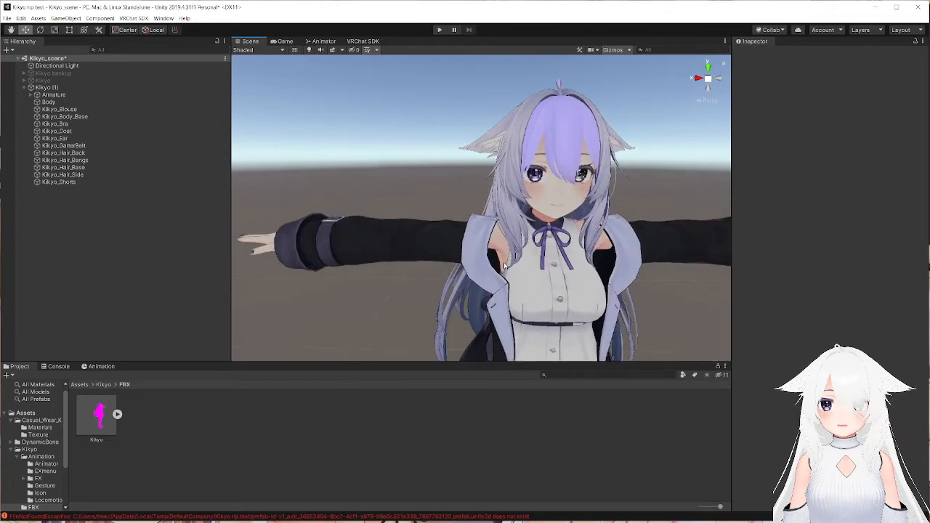
right_click_drag(505, 266, 552, 287)
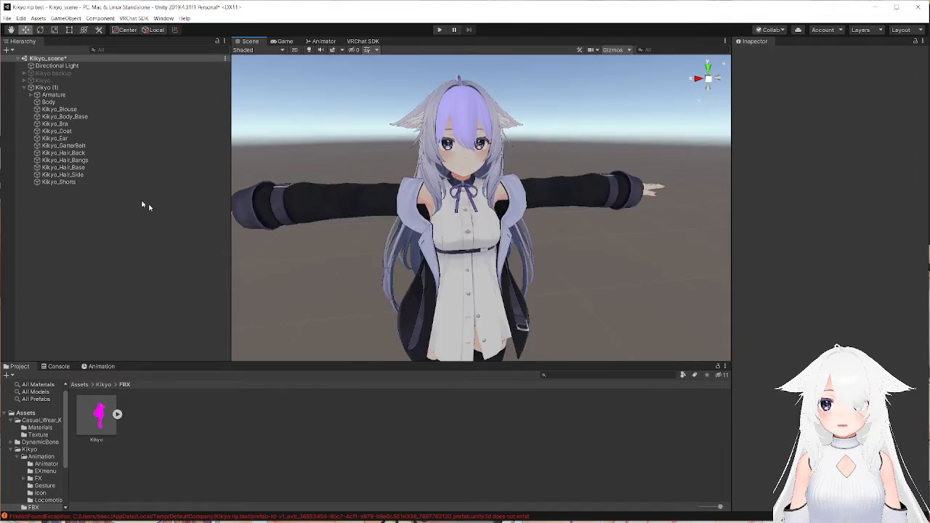
Expand the Kikyo (1) armature through Hips, Spine, Chest and Neck, and select the Head bone with its child bones shown.
left_click(30, 94)
left_click(41, 102)
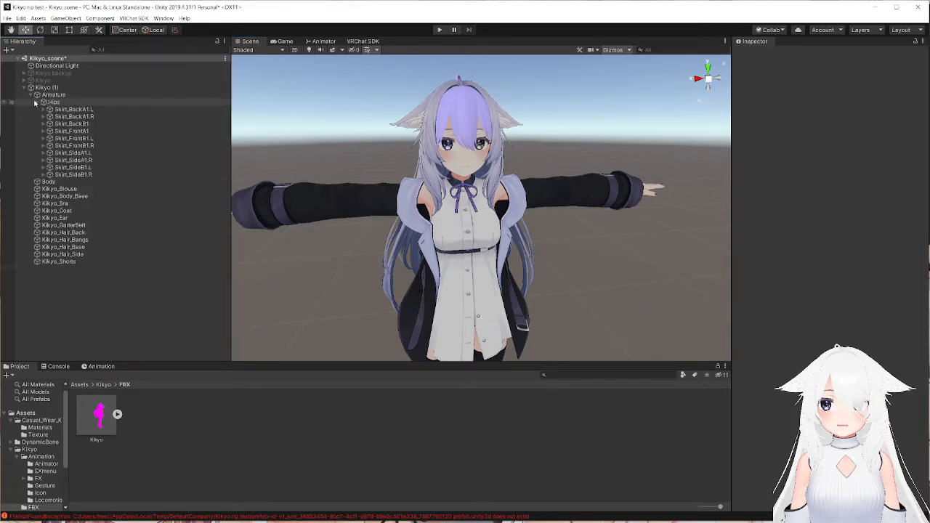
left_click(44, 183)
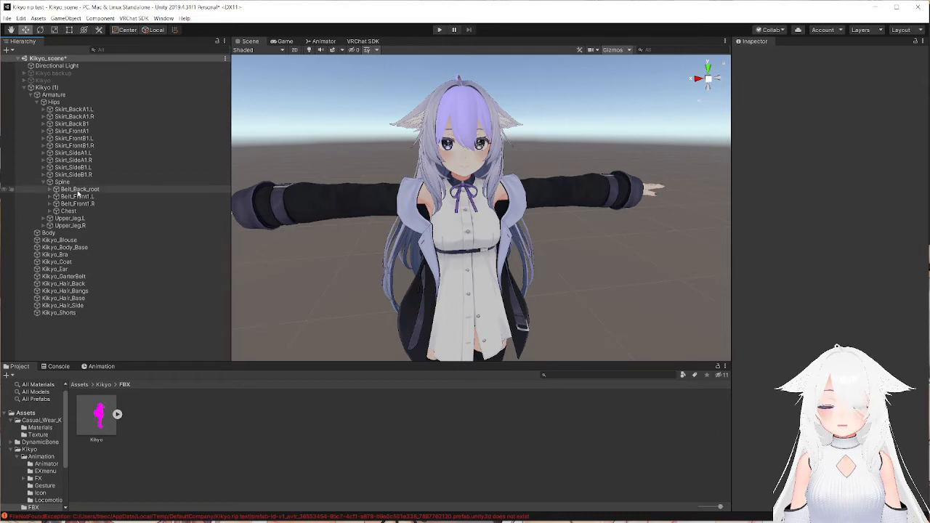
left_click(50, 211)
left_click(57, 233)
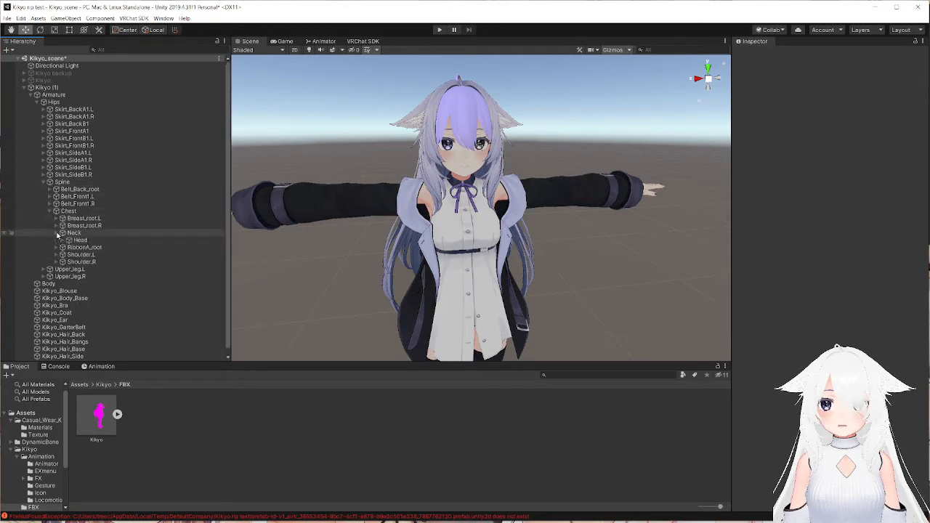
left_click(75, 240)
left_click(65, 240)
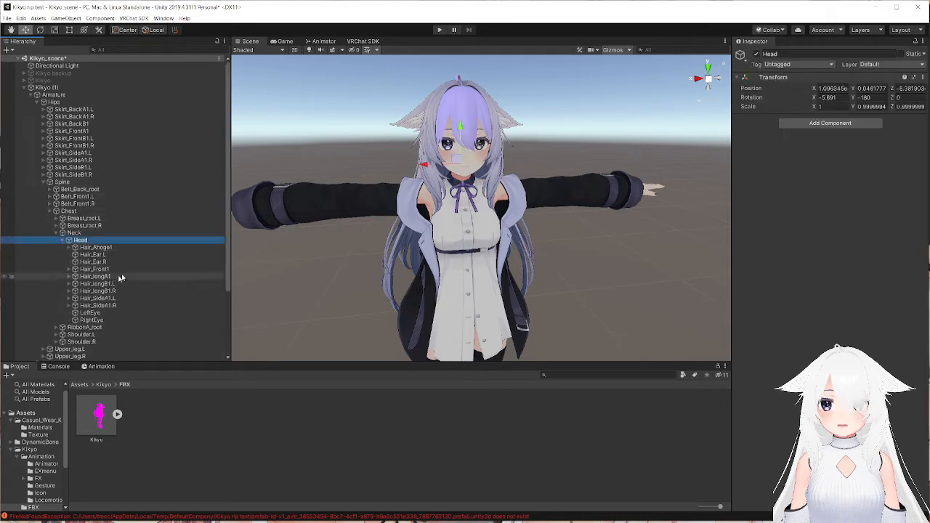
left_click(87, 247)
left_click(74, 240)
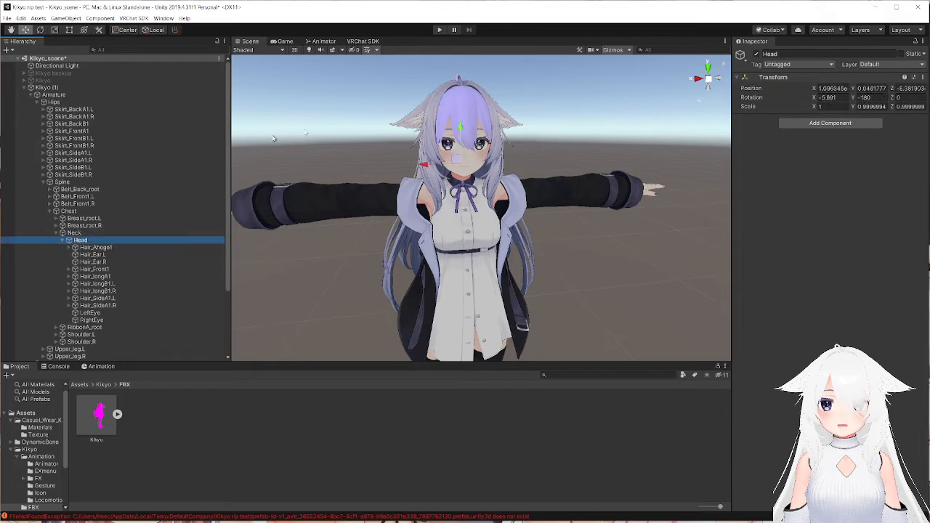
Add a Dynamic Bone component to the Head bone and assign Head as its root.
right_click_drag(349, 171, 420, 156)
middle_click_drag(419, 156, 438, 161)
right_click_drag(316, 165, 395, 154)
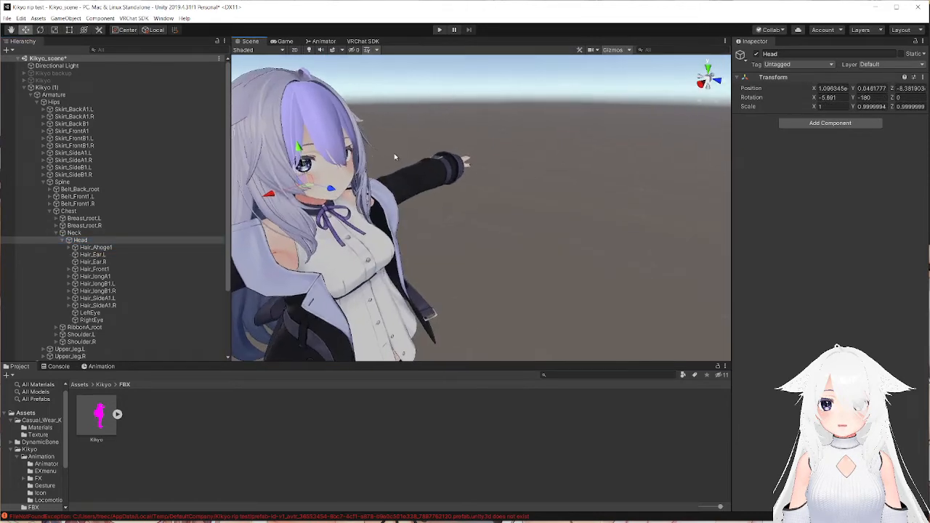
middle_click_drag(394, 155, 408, 152)
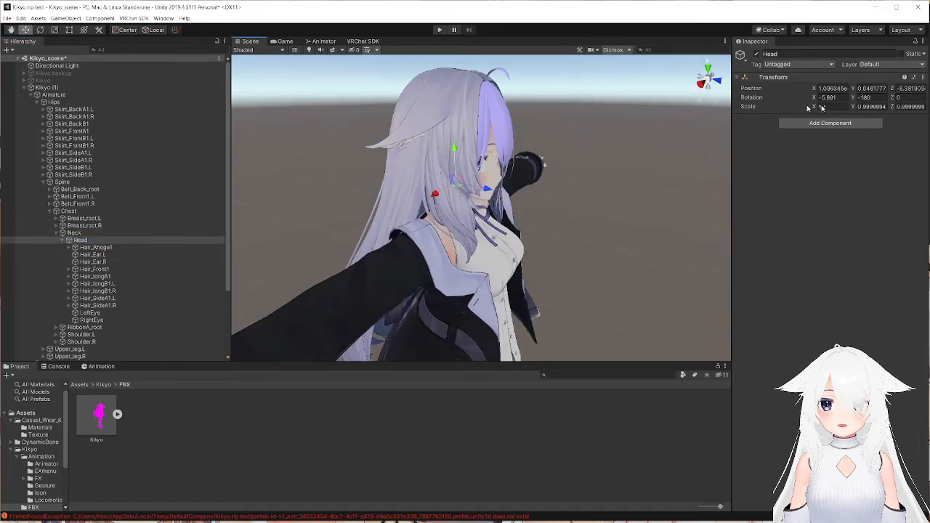
left_click(840, 123)
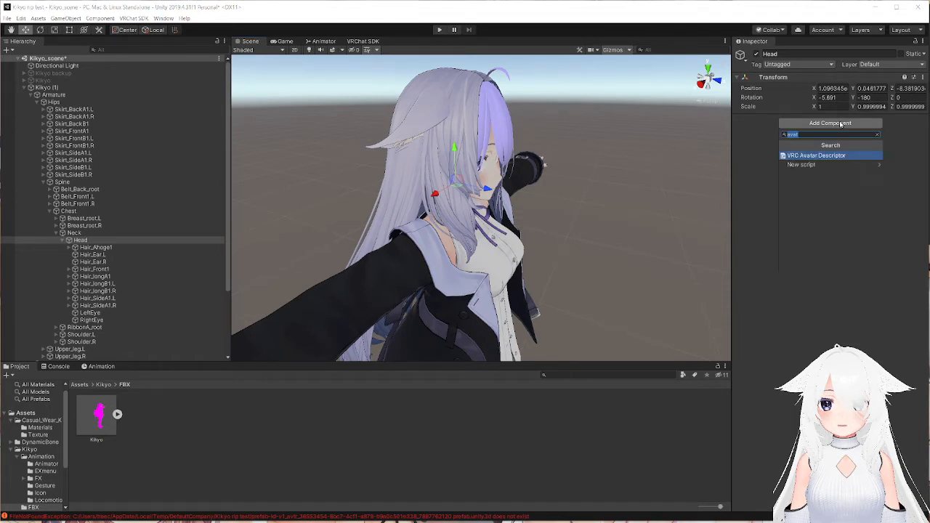
type("dynam")
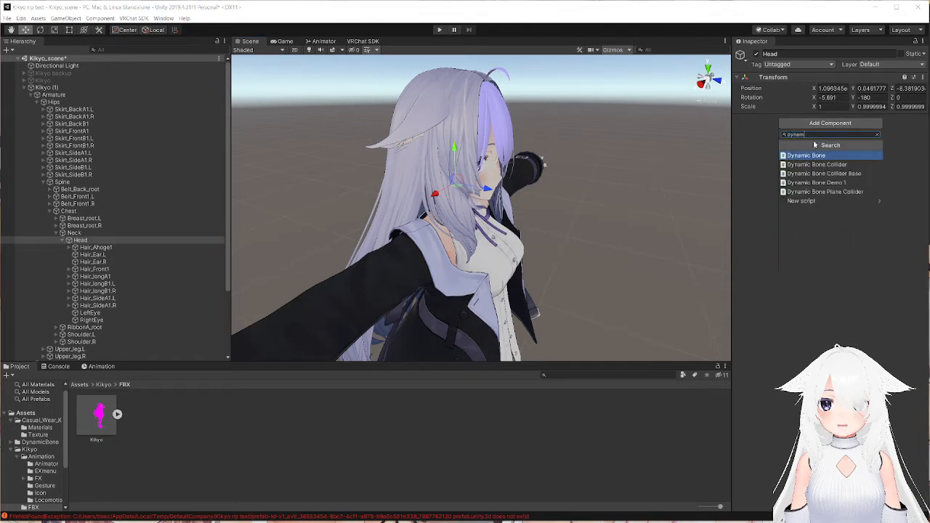
left_click(809, 156)
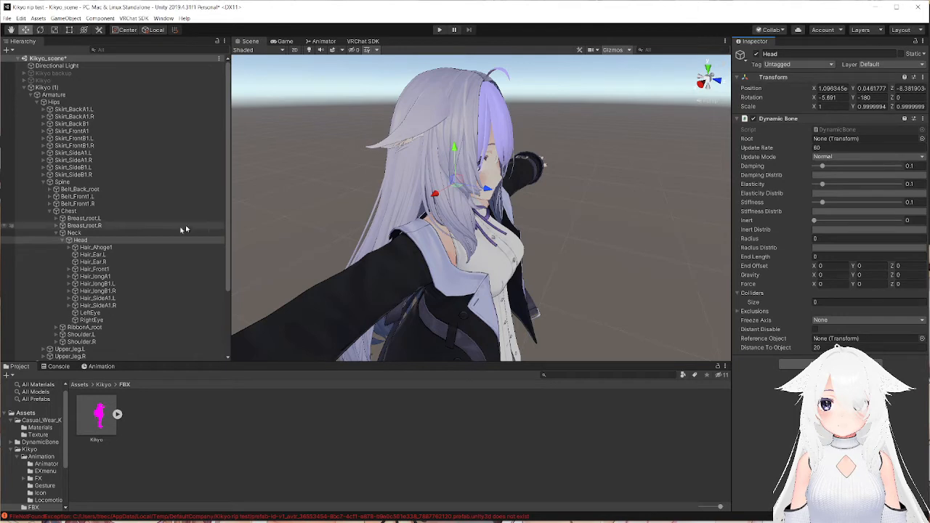
left_click(92, 240)
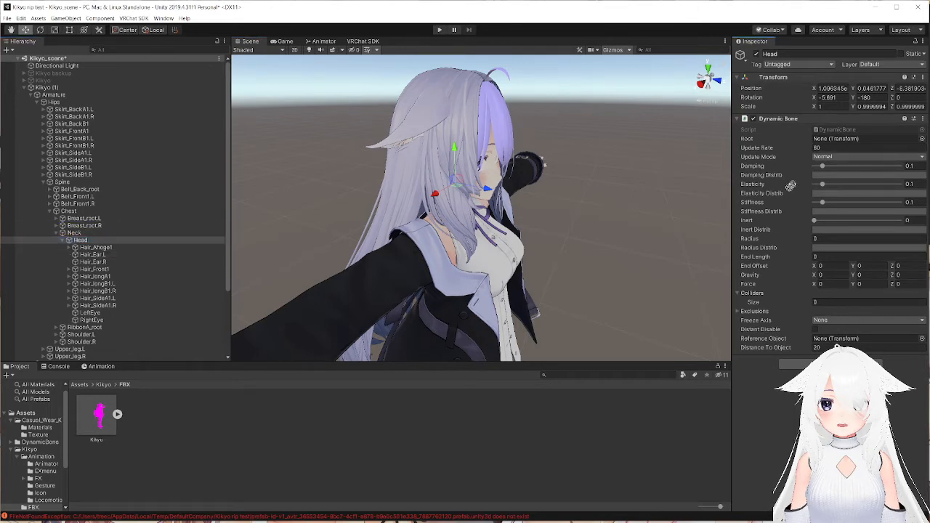
left_click_drag(790, 186, 844, 149)
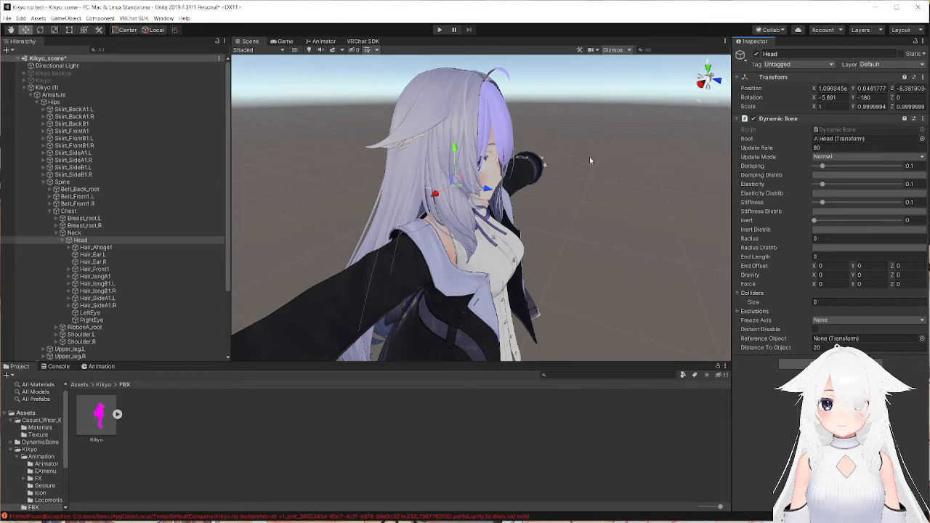
Examine the dynamic bone chains running through the hair around the avatar's head.
right_click_drag(416, 227, 425, 193)
middle_click_drag(425, 193, 434, 171)
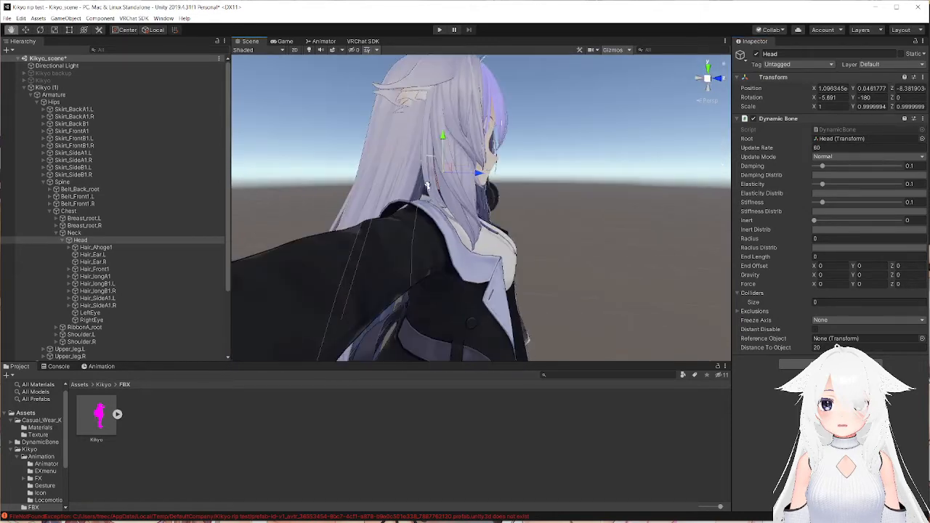
right_click_drag(406, 175, 429, 176)
middle_click_drag(429, 176, 450, 181)
right_click_drag(459, 230, 414, 234)
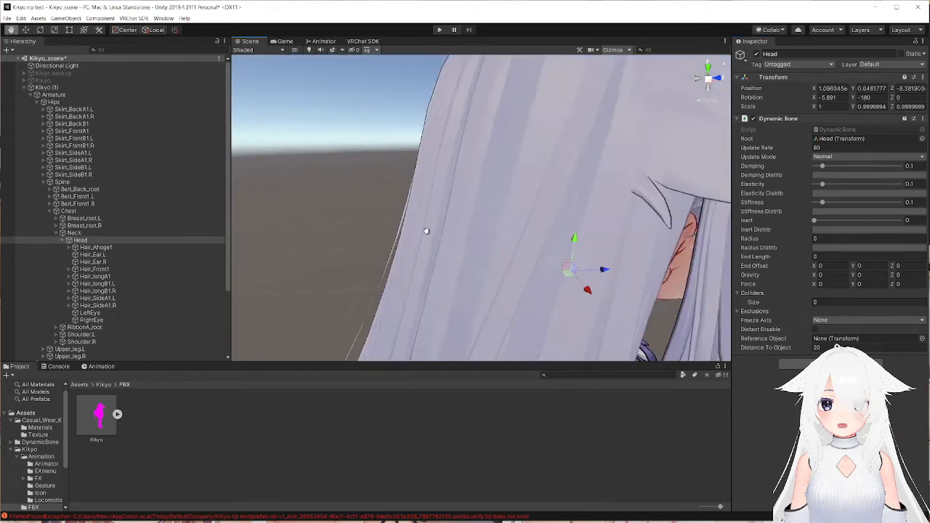
middle_click_drag(501, 218, 436, 197)
right_click_drag(465, 211, 429, 218)
middle_click_drag(509, 227, 364, 224)
right_click_drag(501, 212, 408, 204)
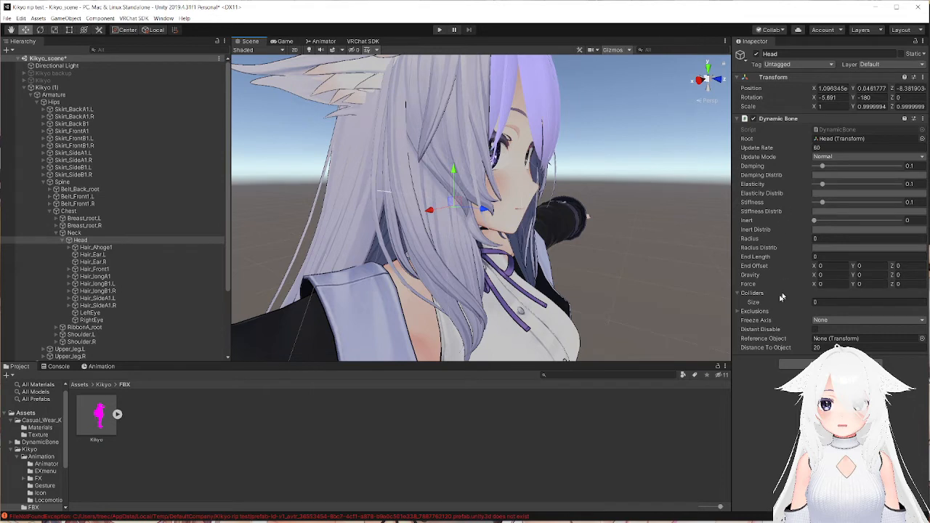
Set the Dynamic Bone's exclusions size to 3 and assign Head, LeftEye and RightEye to the elements.
left_click(741, 311)
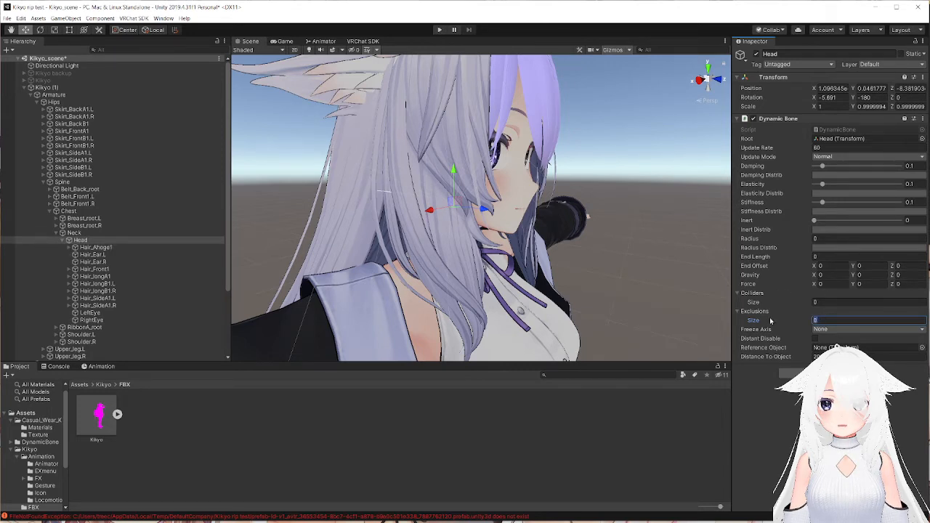
type("3")
key("Return")
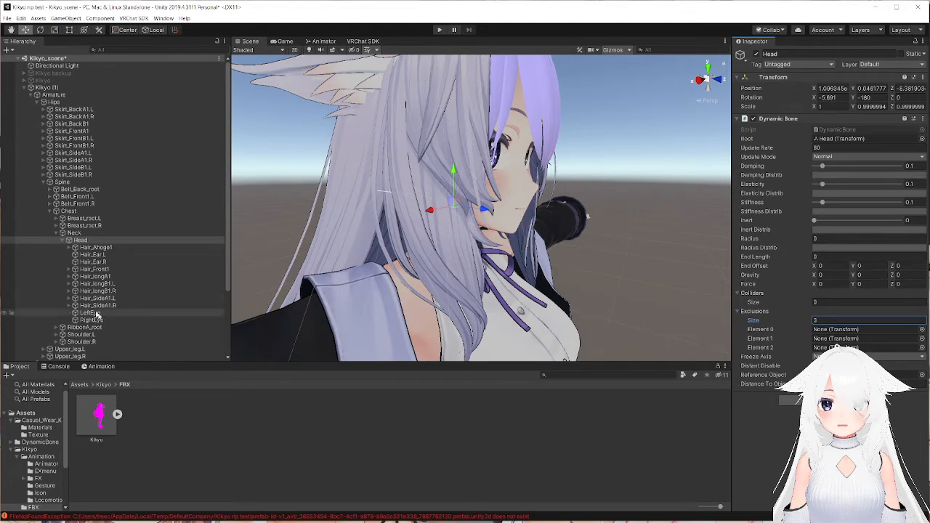
left_click_drag(719, 300, 837, 331)
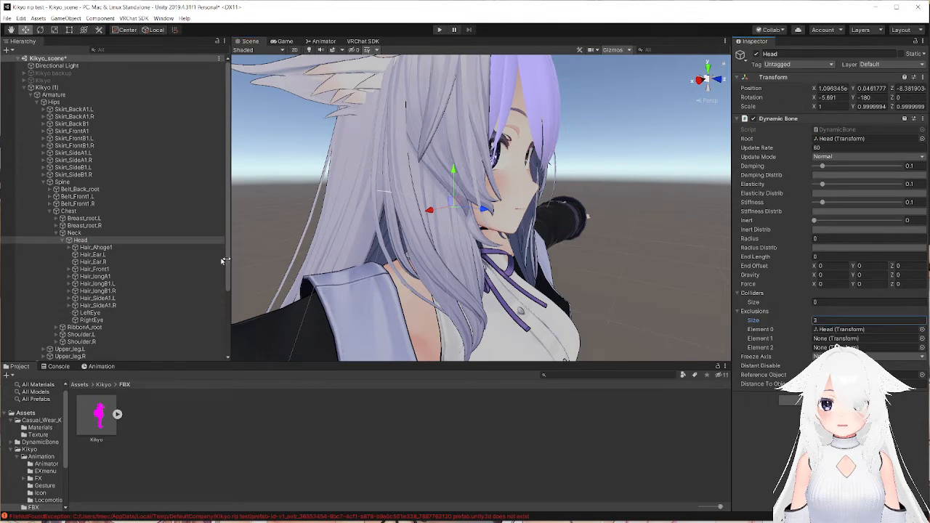
left_click_drag(750, 325, 836, 339)
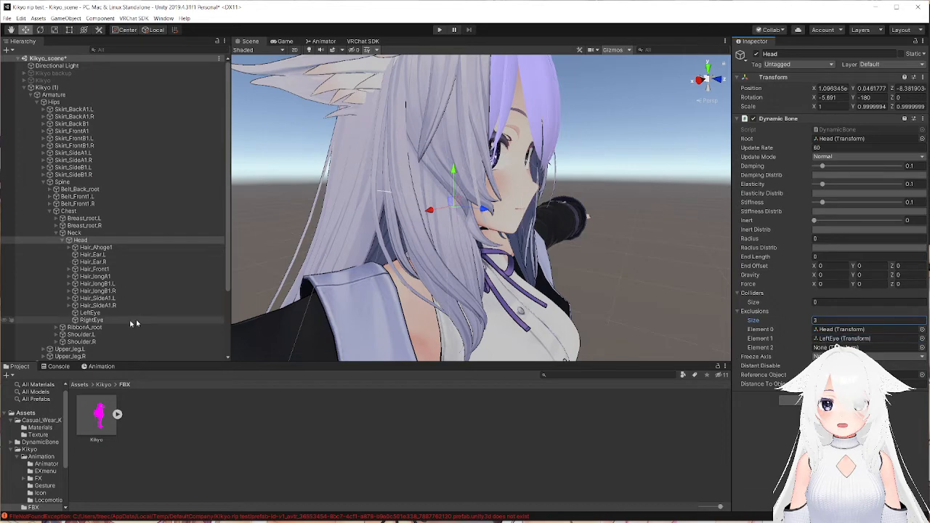
left_click_drag(373, 335, 836, 348)
Set the colliders size of the Head's Dynamic Bone to 2.
right_click_drag(607, 266, 563, 263)
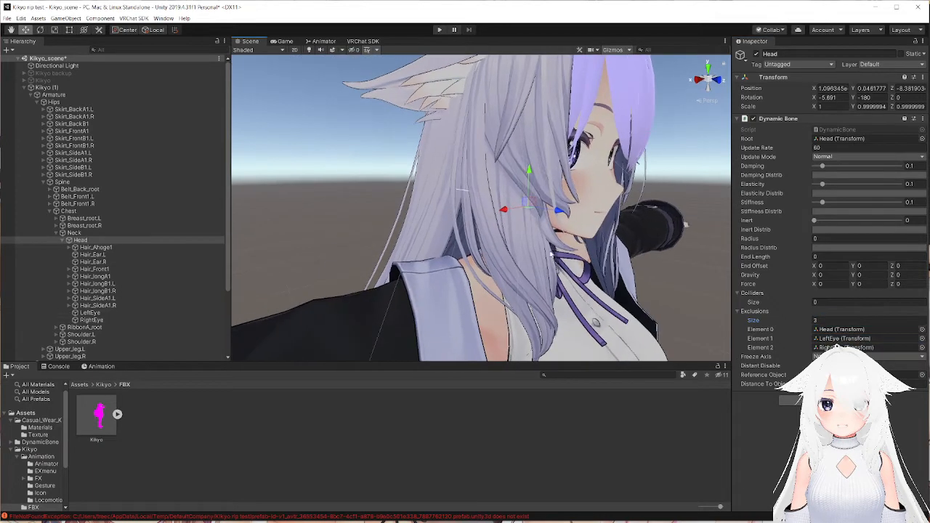
middle_click_drag(592, 228, 523, 258)
left_click_drag(457, 217, 661, 211, "alt")
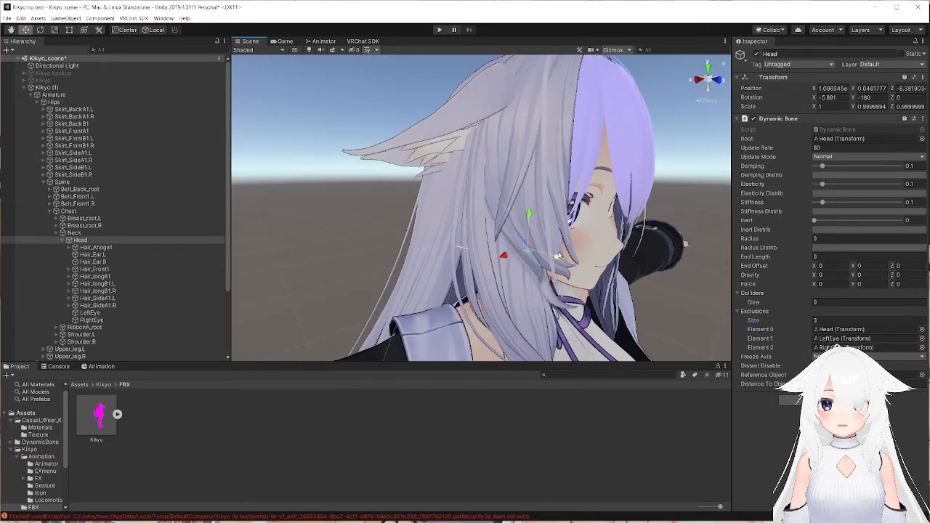
right_click_drag(547, 247, 455, 235)
scroll(509, 240, "down", 5)
middle_click_drag(701, 246, 565, 242)
left_click_drag(565, 242, 519, 232, "alt")
left_click(838, 303)
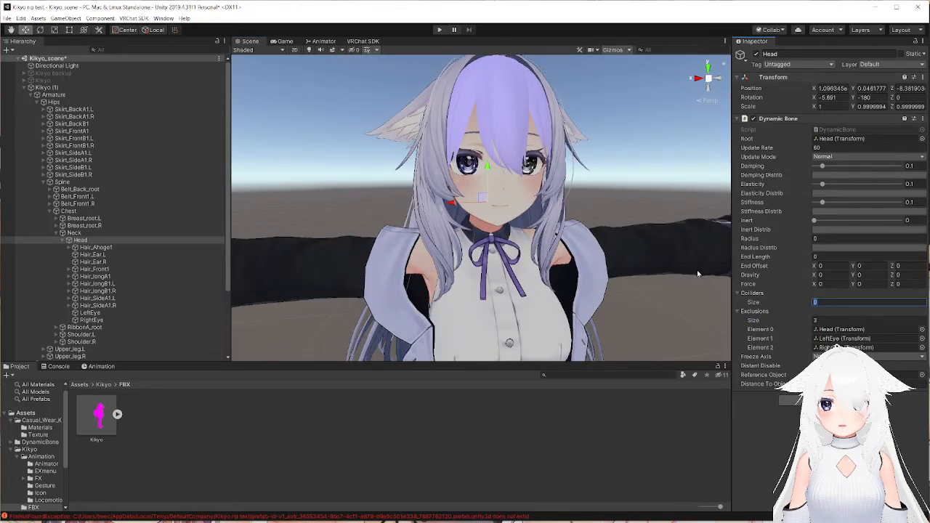
type("2")
key("Return")
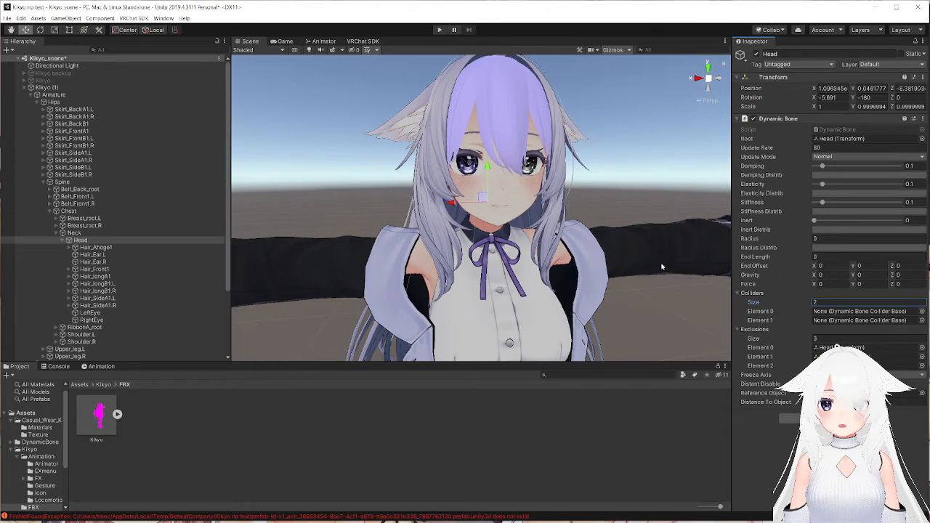
Test the hair physics in Play mode by moving the Kikyo (1) avatar along X in the Scene view, and exit Play mode.
left_click_drag(600, 240, 779, 283, "alt")
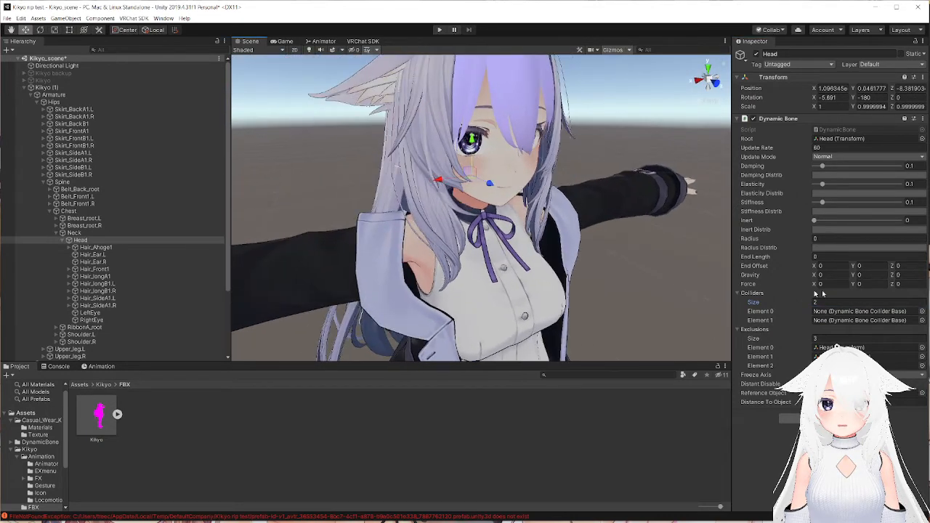
left_click_drag(709, 263, 559, 265, "alt")
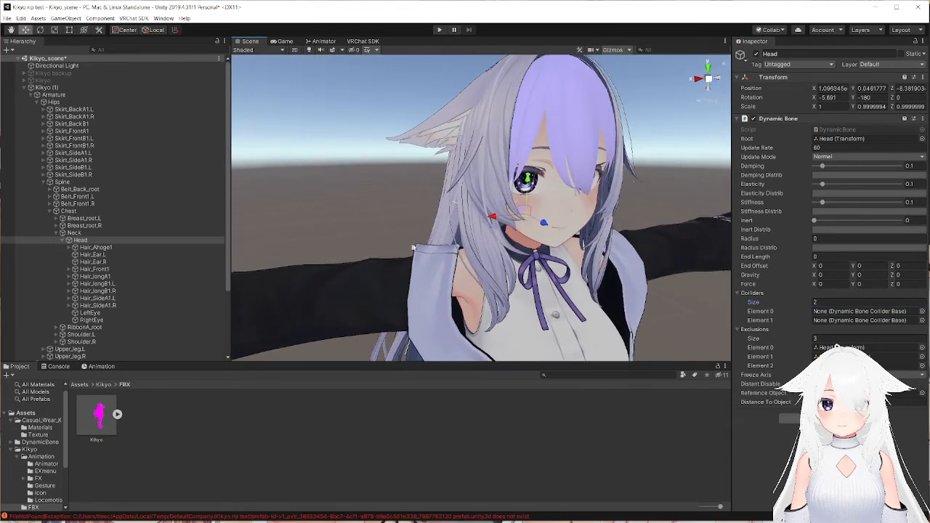
scroll(417, 246, "down", 10)
scroll(420, 245, "up", 10)
left_click(440, 30)
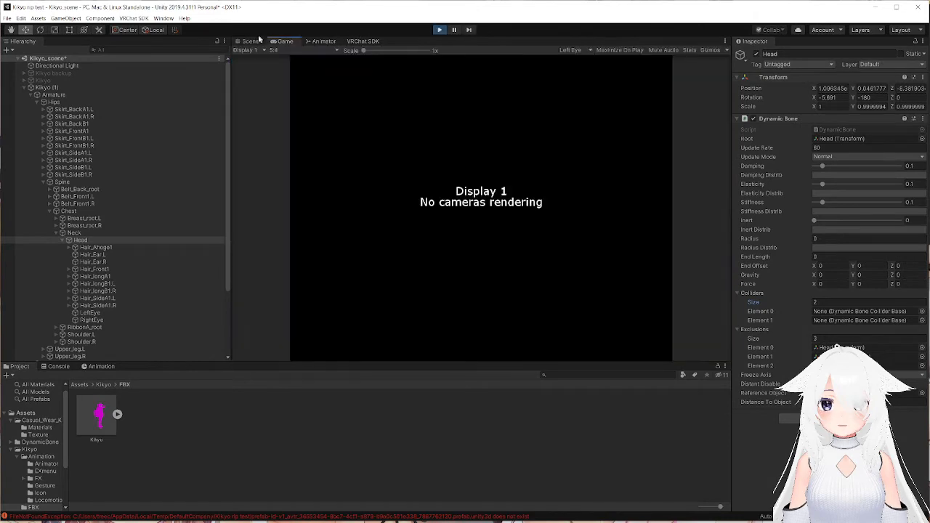
left_click(250, 41)
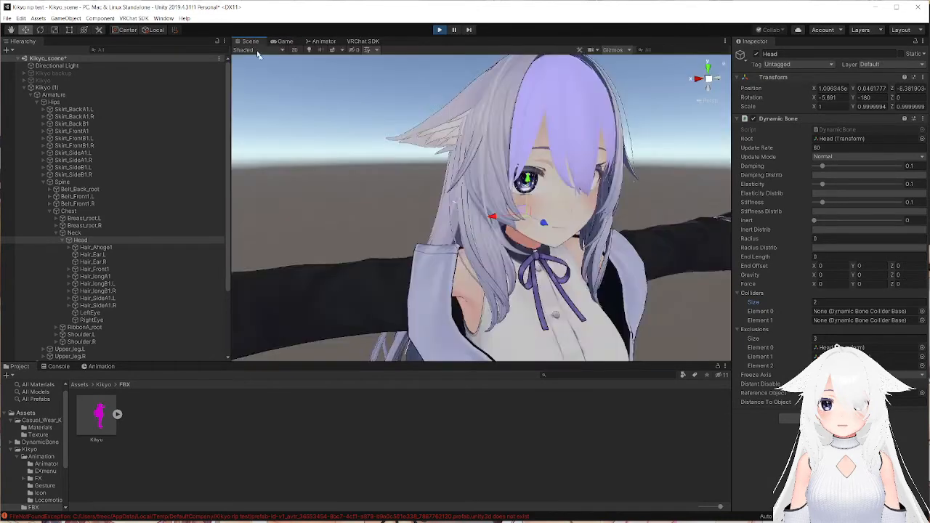
scroll(438, 177, "down", 5)
left_click(49, 88)
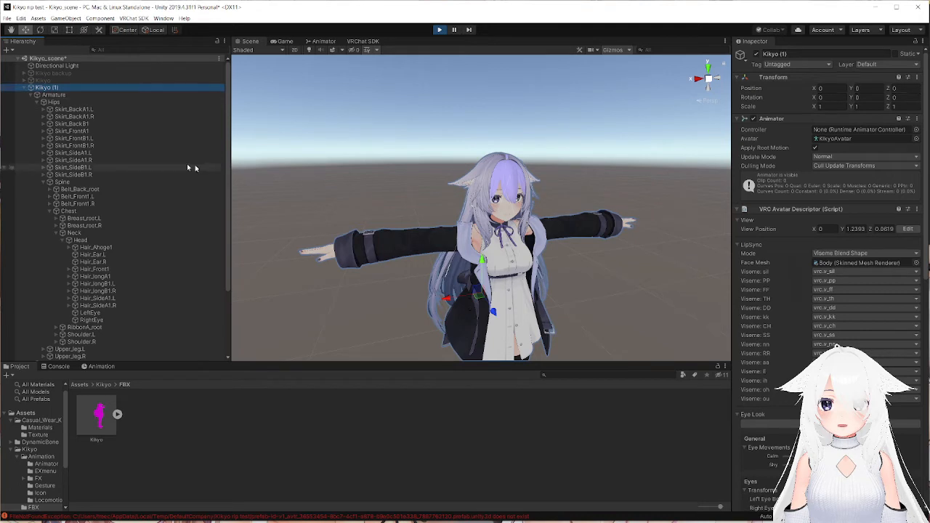
scroll(487, 305, "down", 2)
left_click_drag(444, 274, 371, 261)
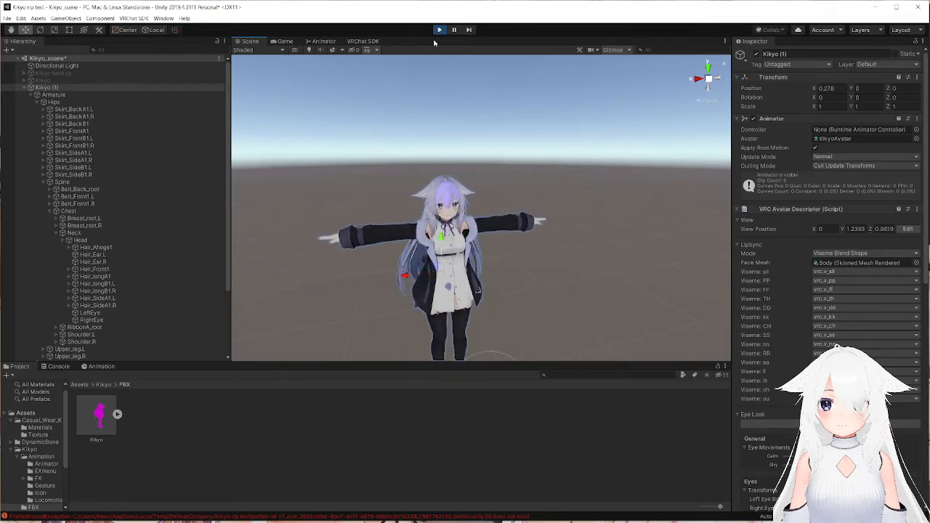
left_click(439, 29)
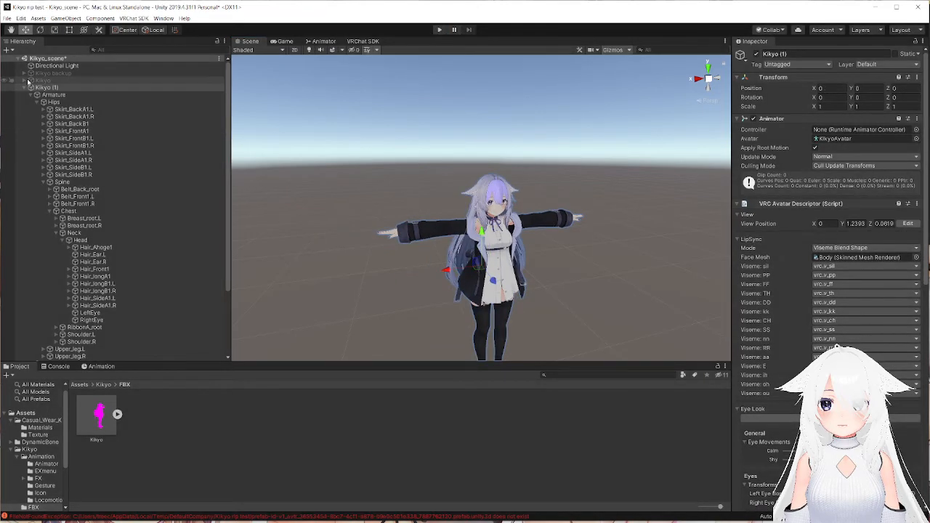
Examine the Kikyo (1) avatar's hair, upper body and outstretched arms from the front.
scroll(442, 218, "up", 6)
scroll(443, 218, "down", 5)
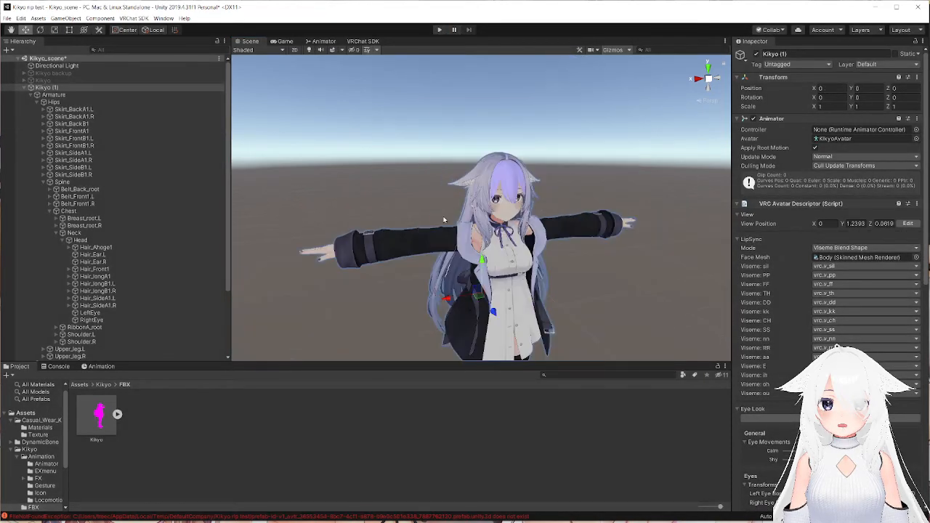
scroll(443, 219, "up", 5)
scroll(445, 219, "down", 5)
left_click_drag(510, 257, 504, 216, "alt")
scroll(503, 213, "up", 3)
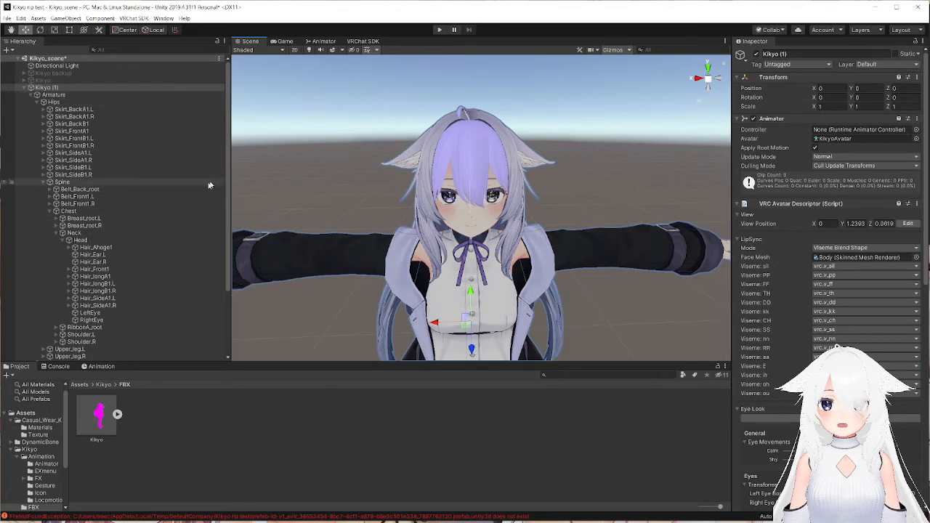
scroll(467, 212, "down", 5)
scroll(509, 309, "up", 6)
middle_click_drag(501, 290, 452, 298)
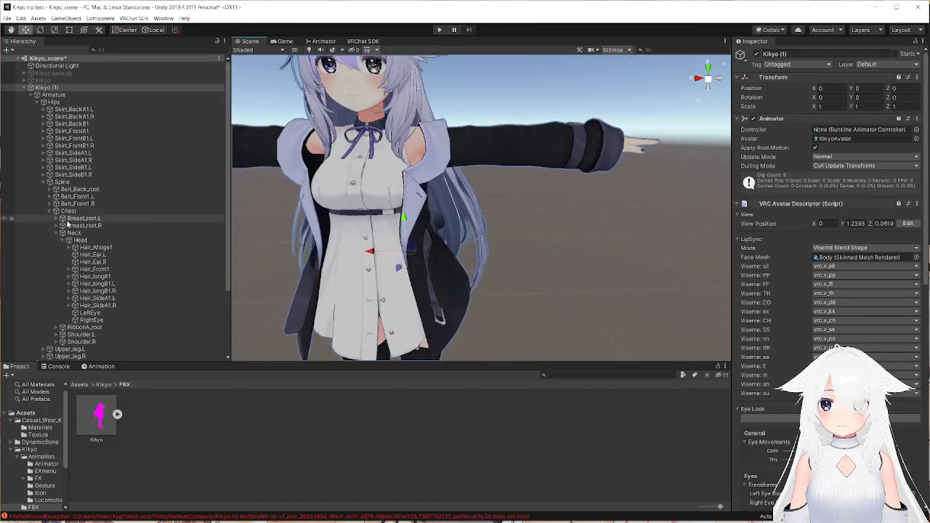
Expand the avatar's left arm bones from Shoulder.L down to Hand.L, select Middle Proximal.L and frame it in the Scene view.
left_click(63, 334)
scroll(65, 305, "down", 3)
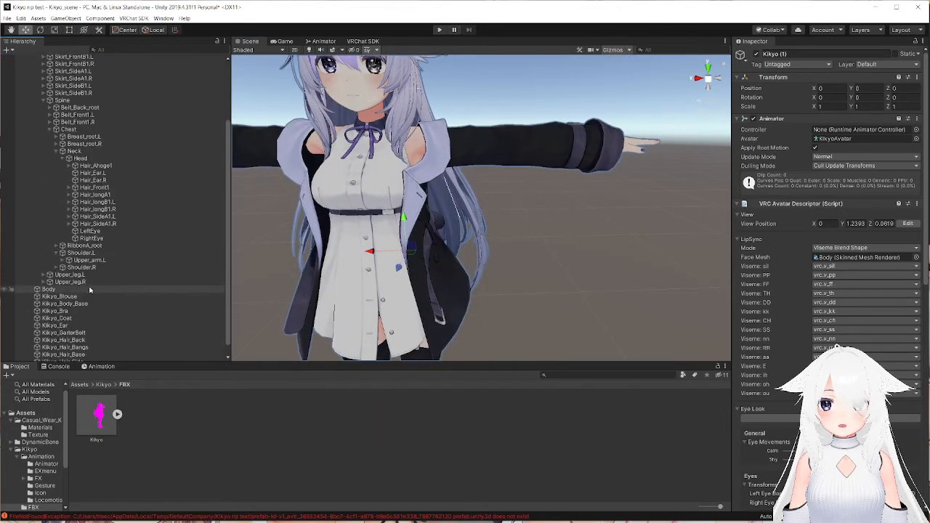
left_click(63, 249)
left_click(63, 249)
left_click(69, 256)
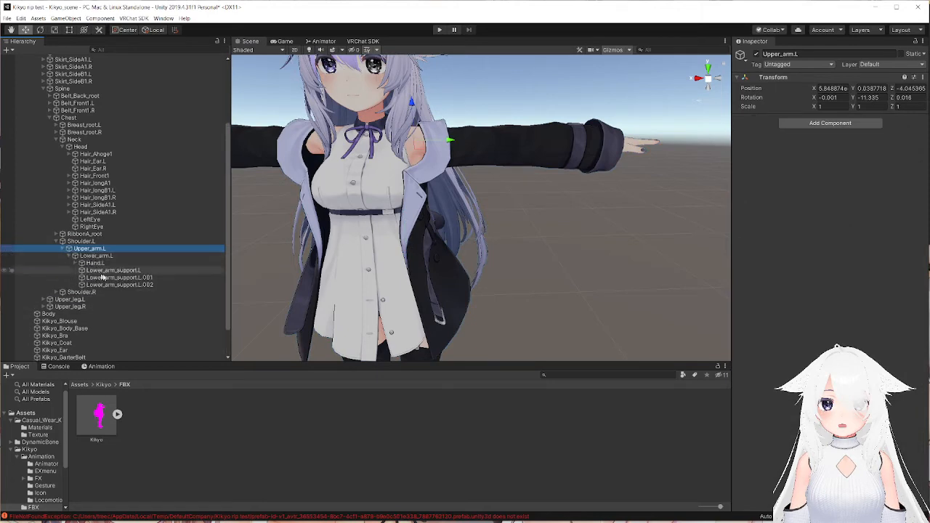
left_click(75, 263)
left_click(107, 286)
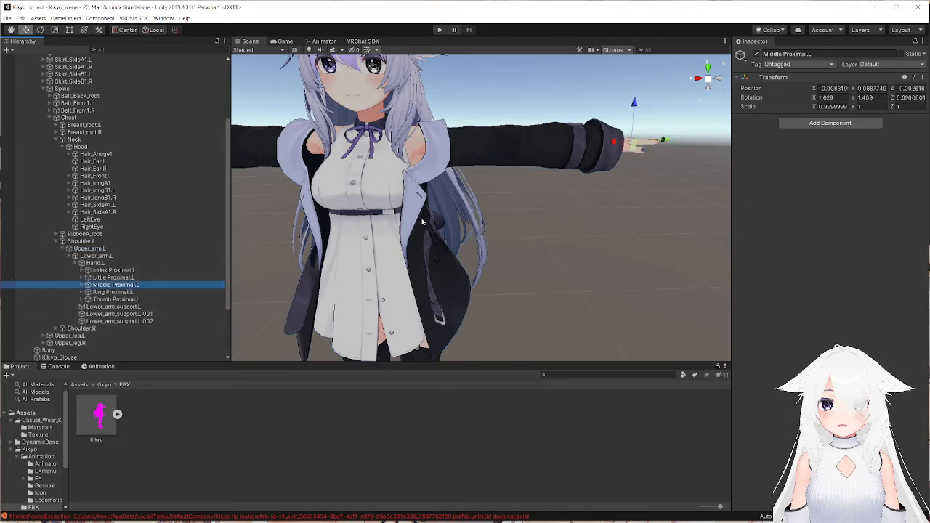
left_click_drag(424, 220, 397, 220, "alt")
key("f")
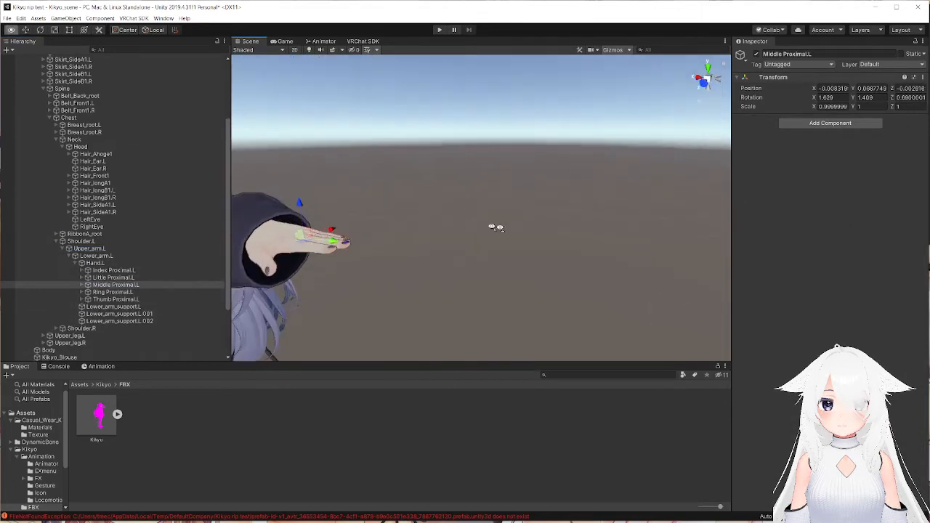
Add a Dynamic Bone Collider to Middle Proximal.L and set its radius to 0.03.
left_click(829, 123)
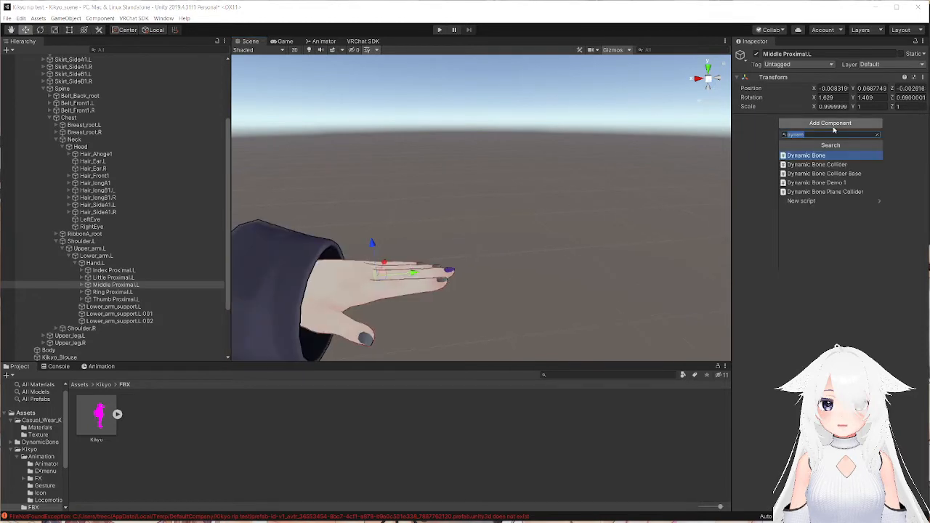
left_click(807, 163)
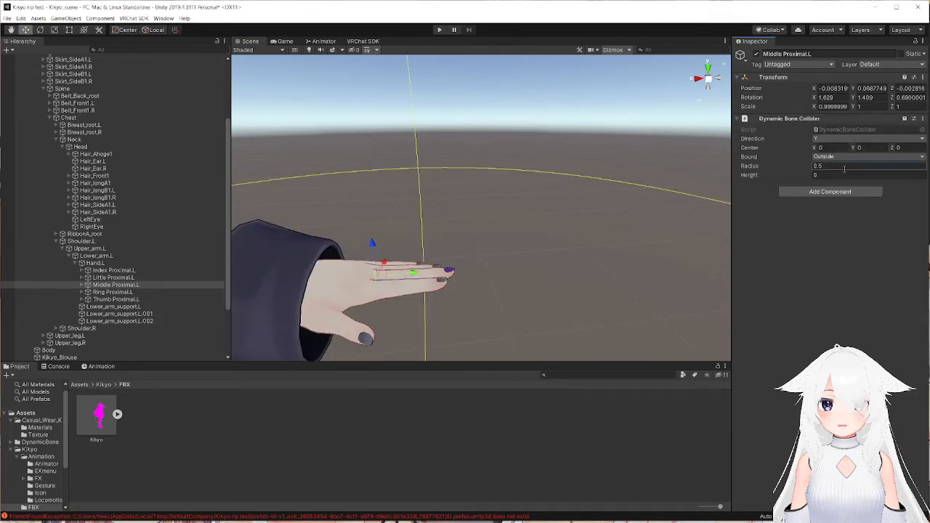
type("0.05")
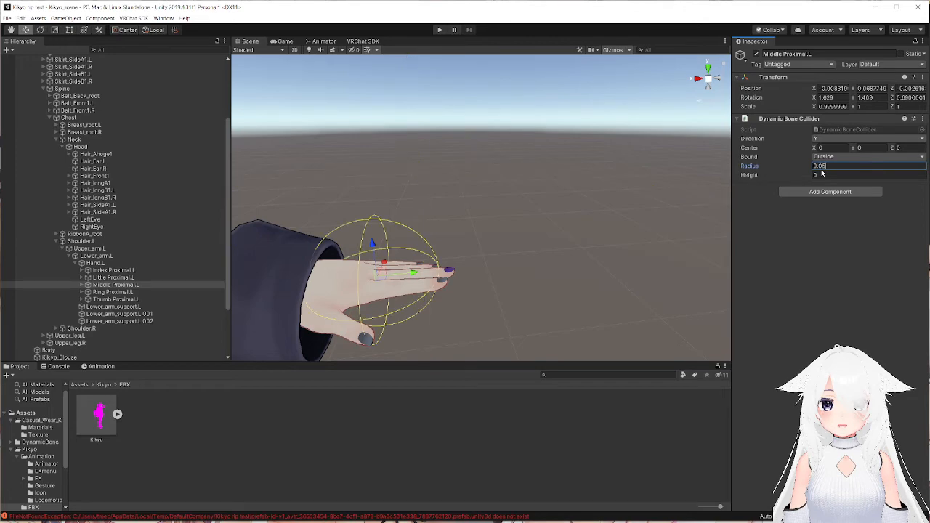
right_click_drag(393, 193, 347, 278)
middle_click_drag(347, 278, 398, 218)
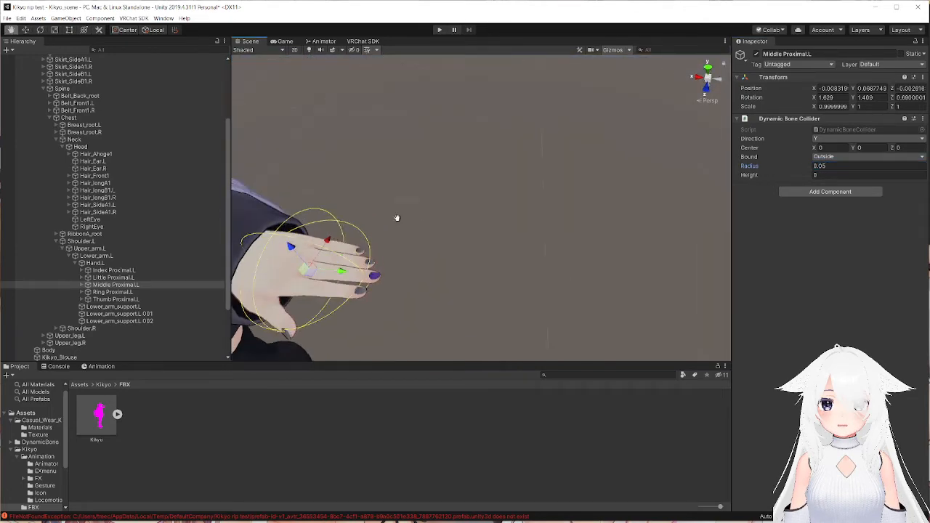
type("3")
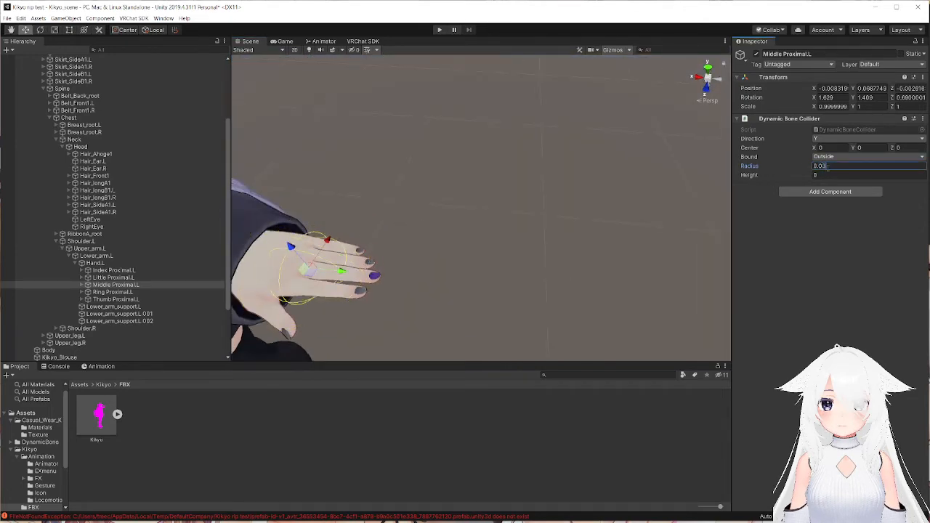
Set the height of the Middle Proximal.L collider to 0.12.
scroll(555, 255, "down", 3)
left_click(829, 175)
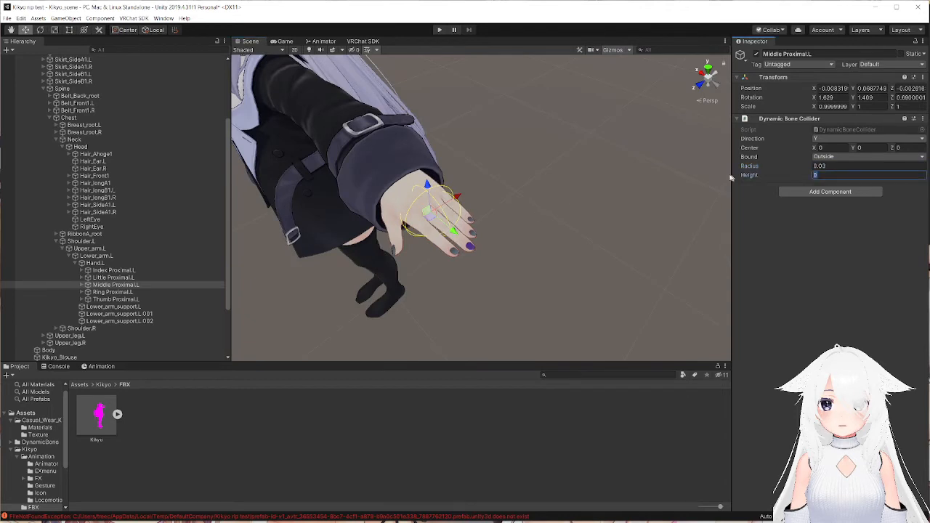
type("0.2")
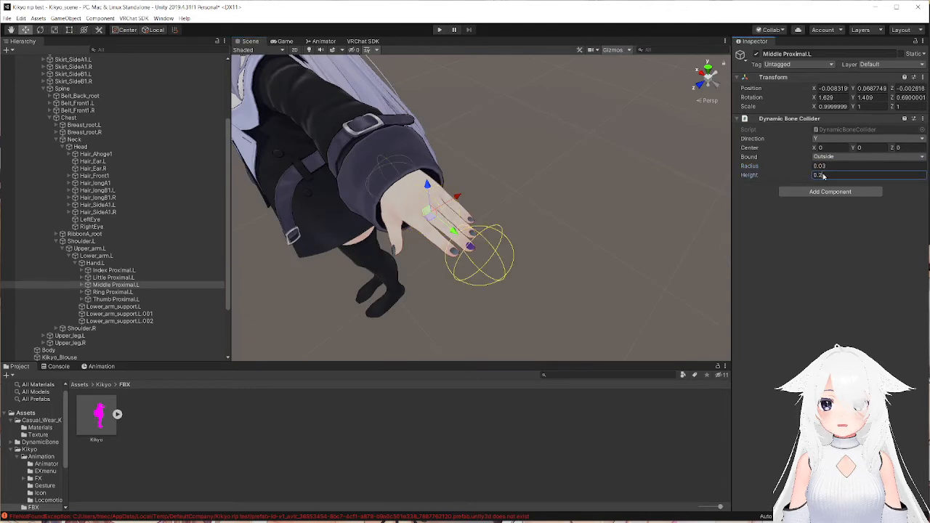
key("BackSpace")
type("1")
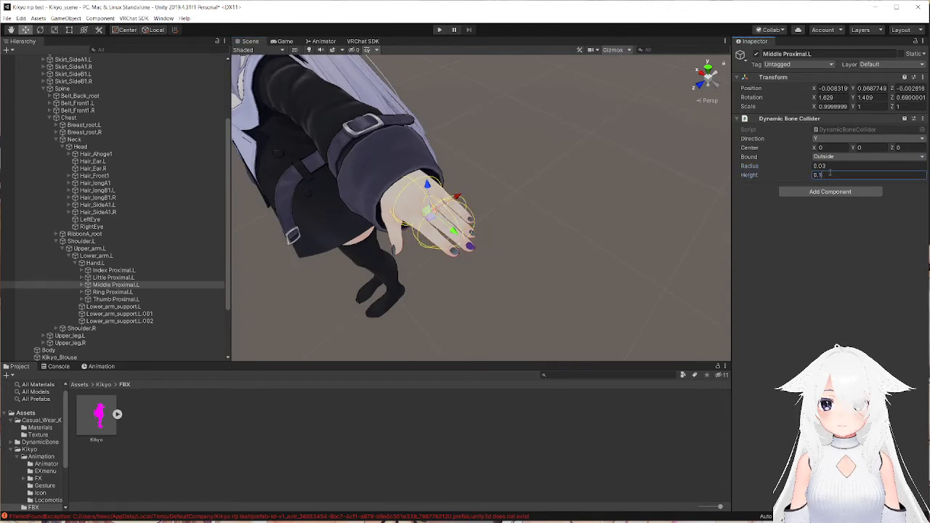
type("2")
Inspect from several angles how the collider covers the avatar's left palm and fingers.
right_click_drag(540, 177, 554, 160)
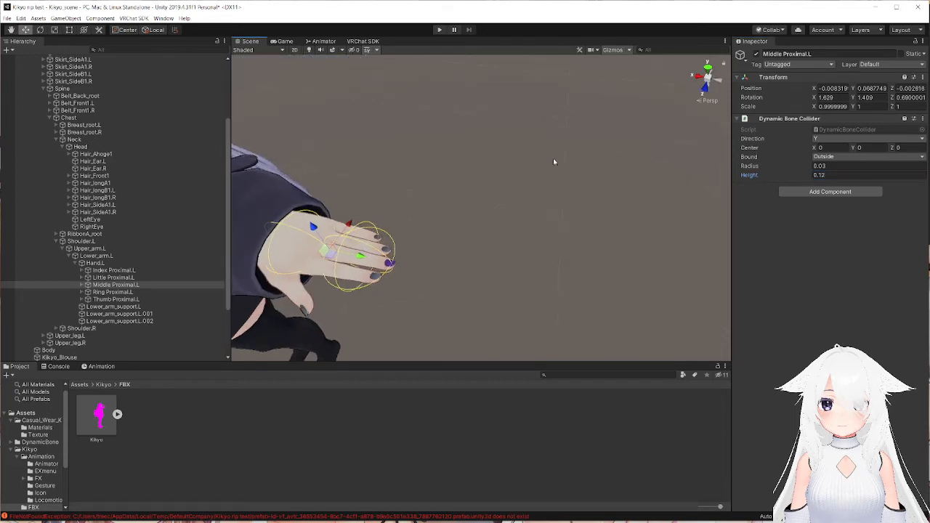
middle_click_drag(554, 161, 570, 156)
right_click_drag(570, 155, 613, 161)
middle_click_drag(612, 162, 600, 147)
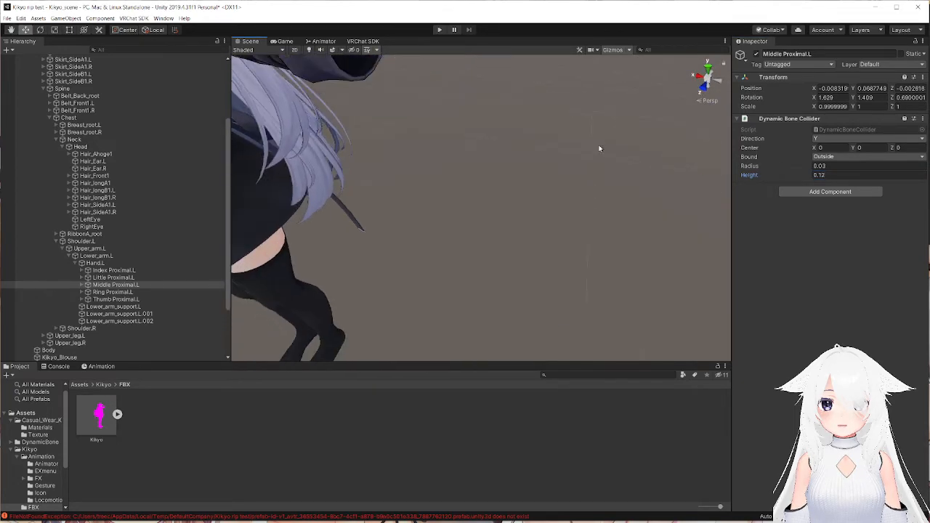
right_click_drag(601, 148, 544, 100)
middle_click_drag(544, 100, 548, 99)
right_click_drag(548, 99, 516, 148)
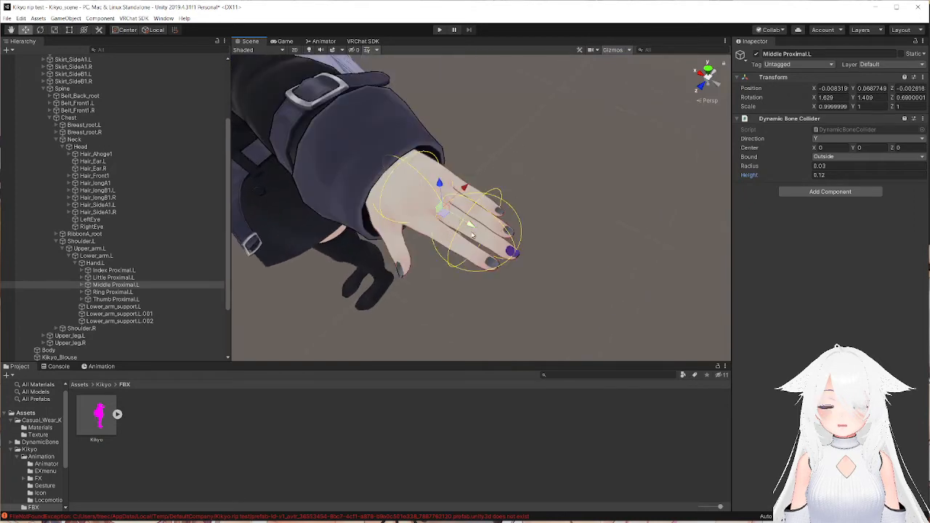
right_click_drag(447, 212, 494, 172)
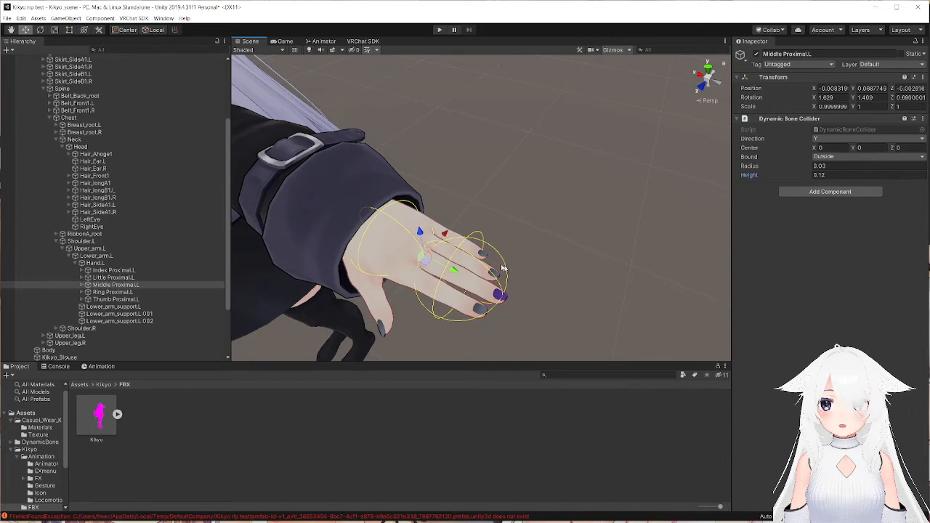
right_click_drag(500, 285, 486, 189)
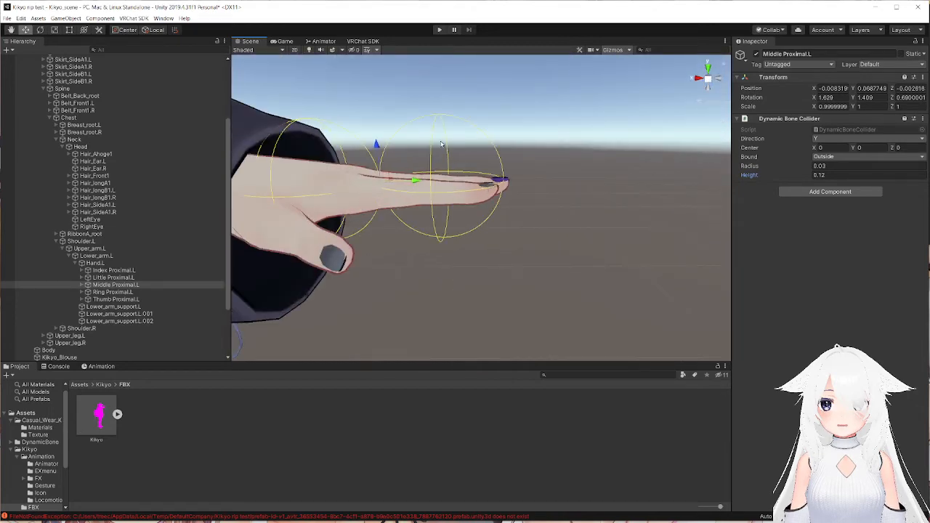
right_click_drag(407, 170, 492, 150)
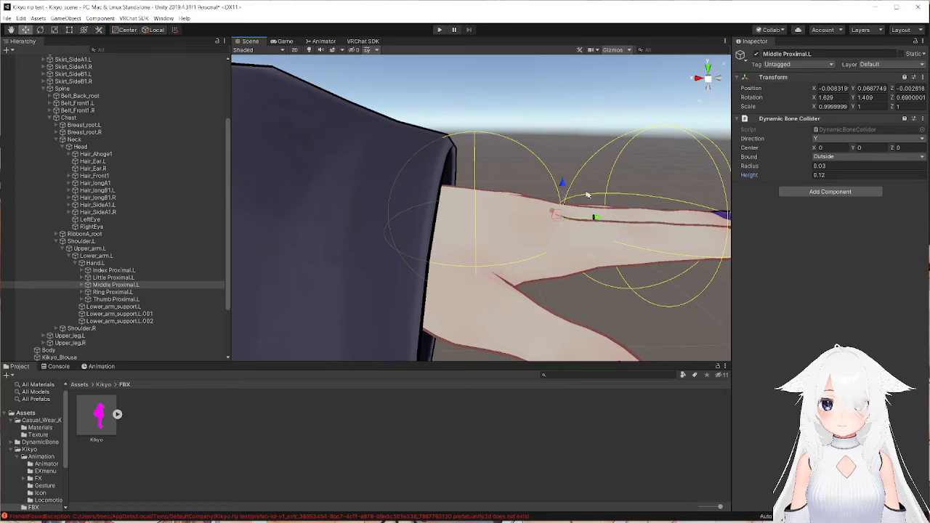
right_click_drag(587, 194, 485, 160)
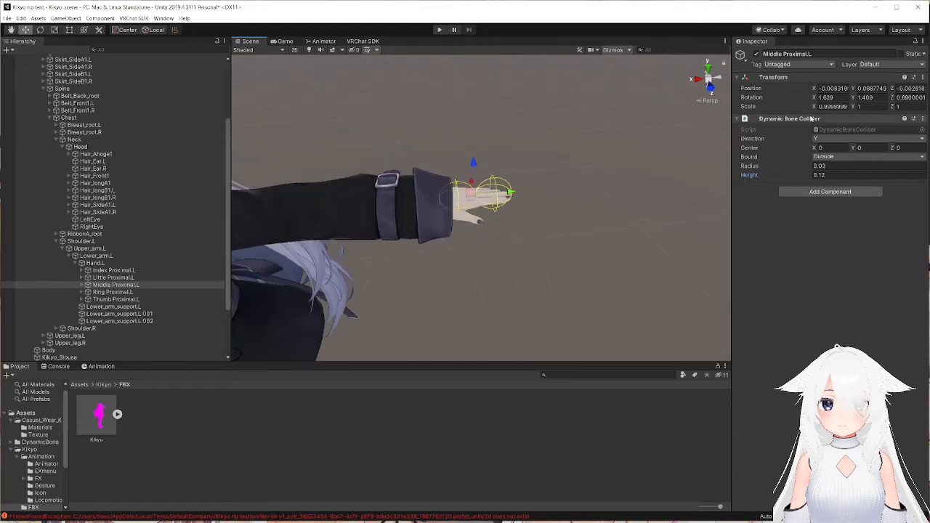
Copy the Dynamic Bone Collider from Middle Proximal.L and paste it as a new component on Middle Proximal.R under Hand.R.
left_click(922, 119)
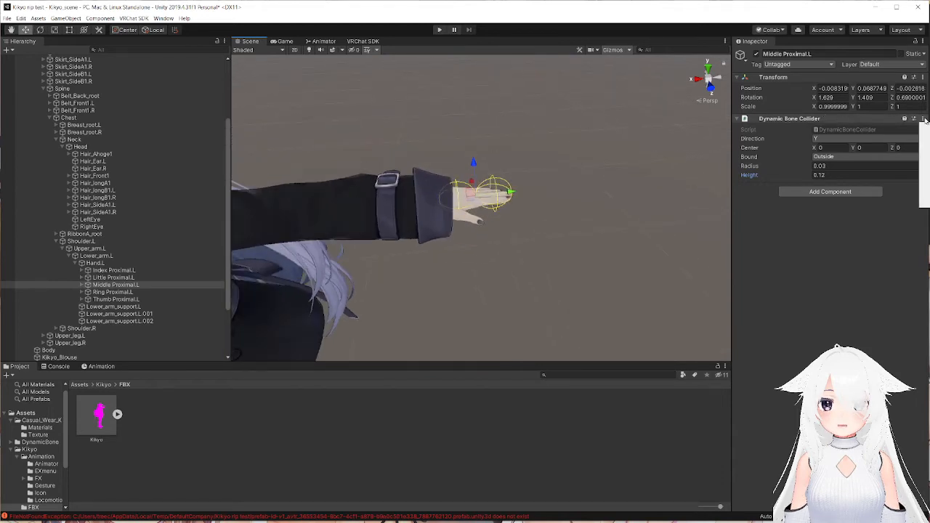
left_click(925, 165)
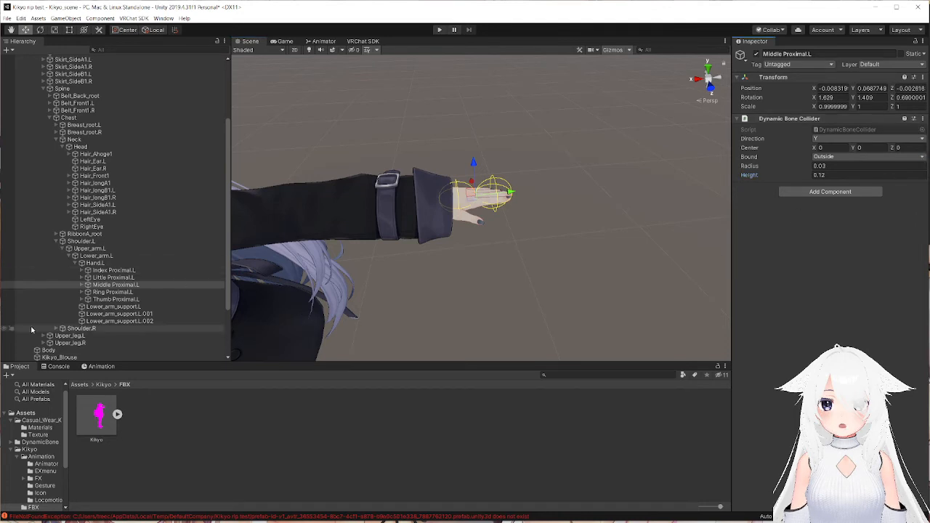
left_click(58, 329)
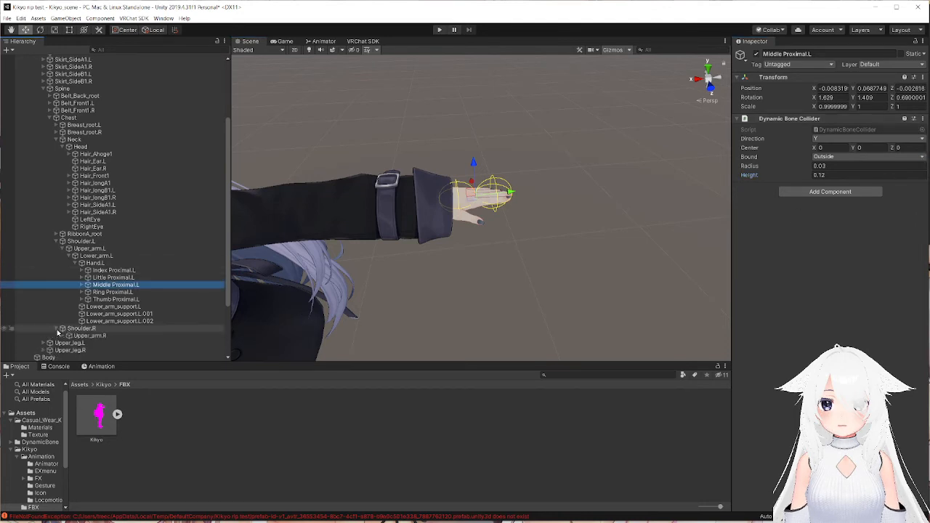
left_click(63, 336)
scroll(63, 337, "down", 3)
left_click(75, 256)
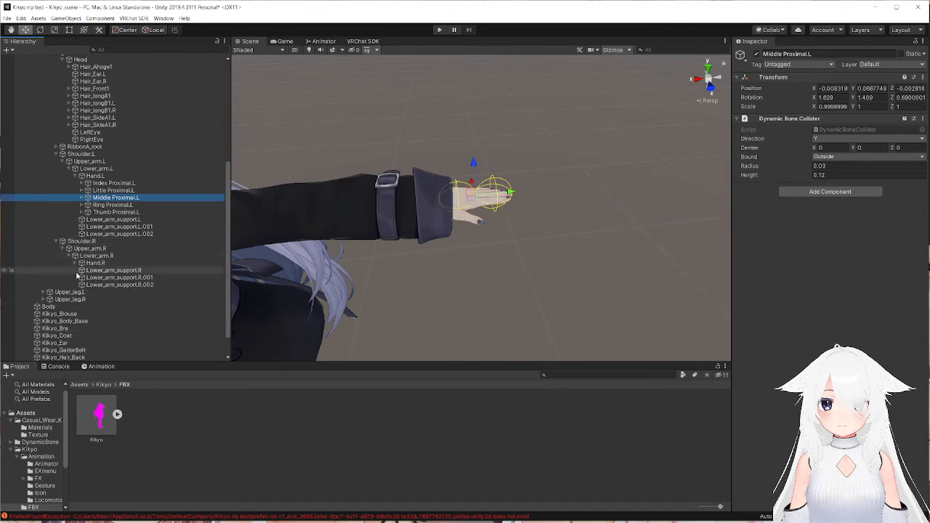
left_click(74, 263)
left_click(115, 285)
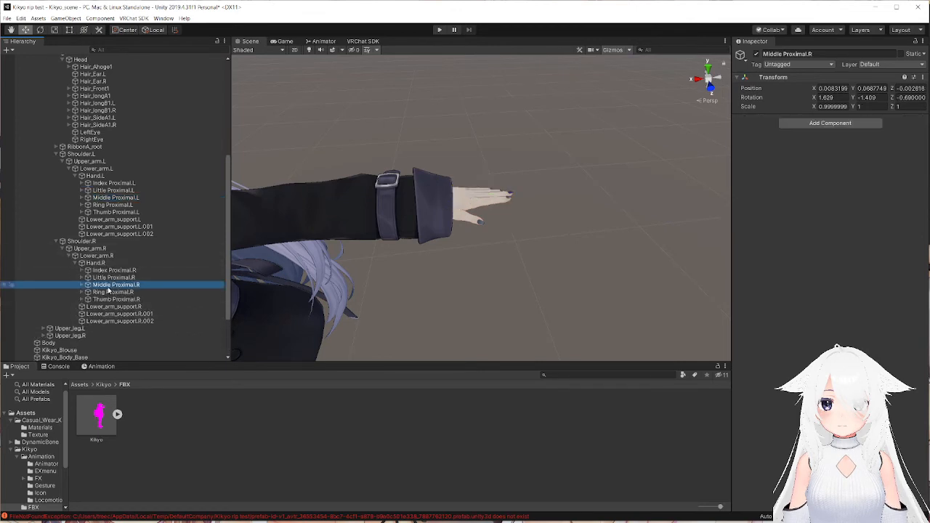
left_click(922, 78)
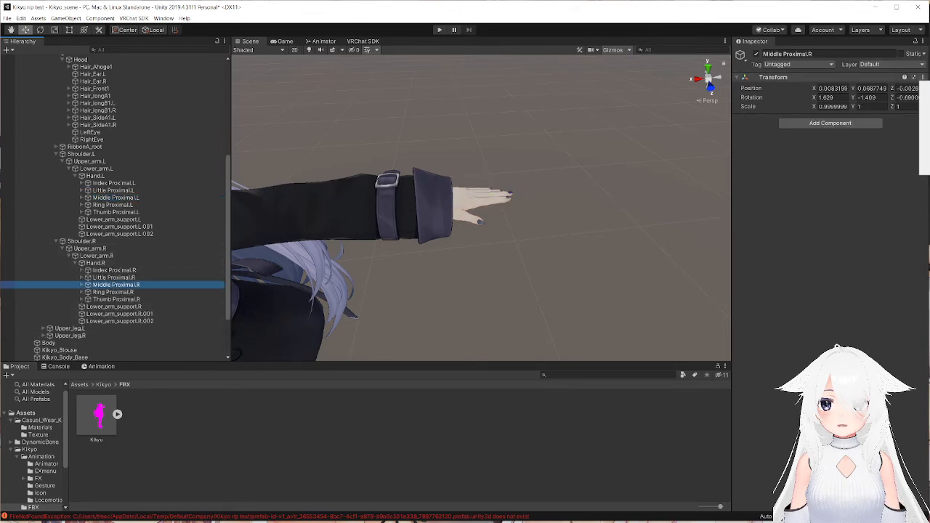
left_click(925, 123)
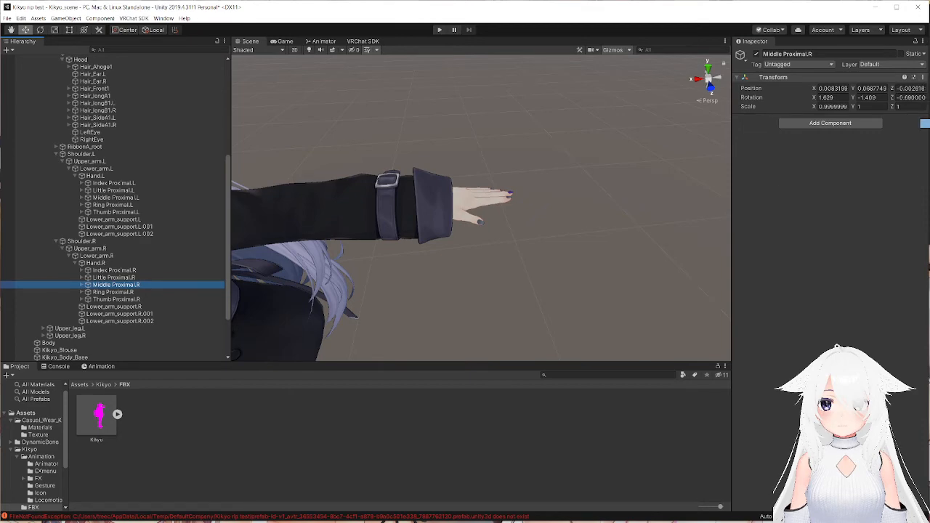
Select the Head bone to show its Dynamic Bone collider settings, with the avatar's left hand in view.
right_click_drag(488, 187, 559, 202)
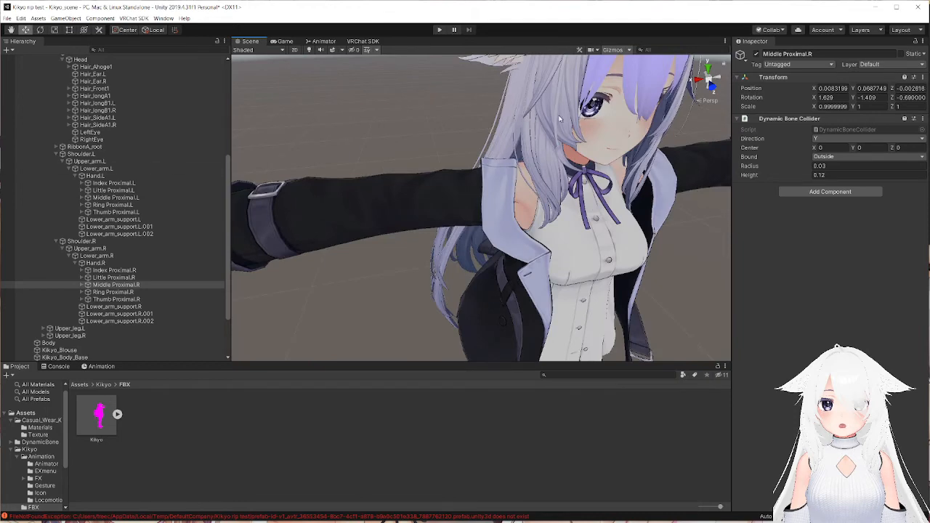
left_click(560, 202)
scroll(559, 202, "down", 5)
scroll(79, 167, "up", 6)
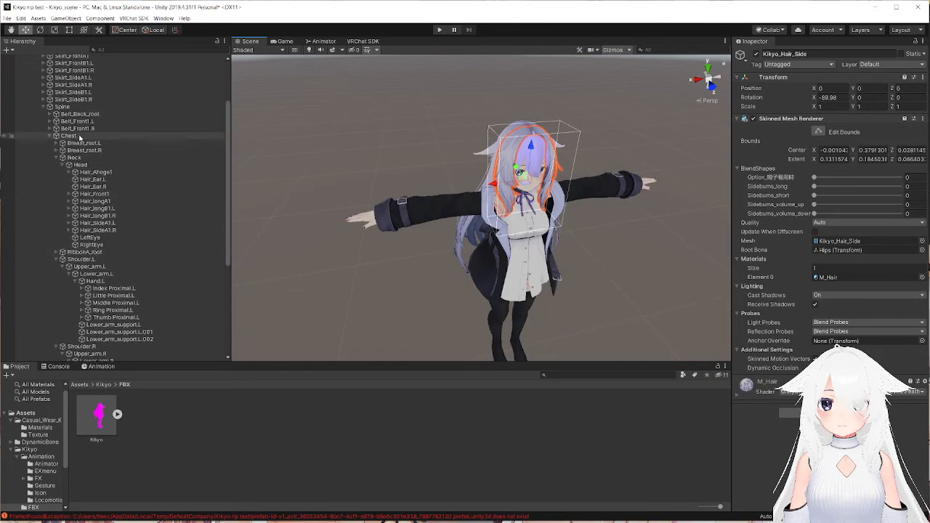
left_click(82, 165)
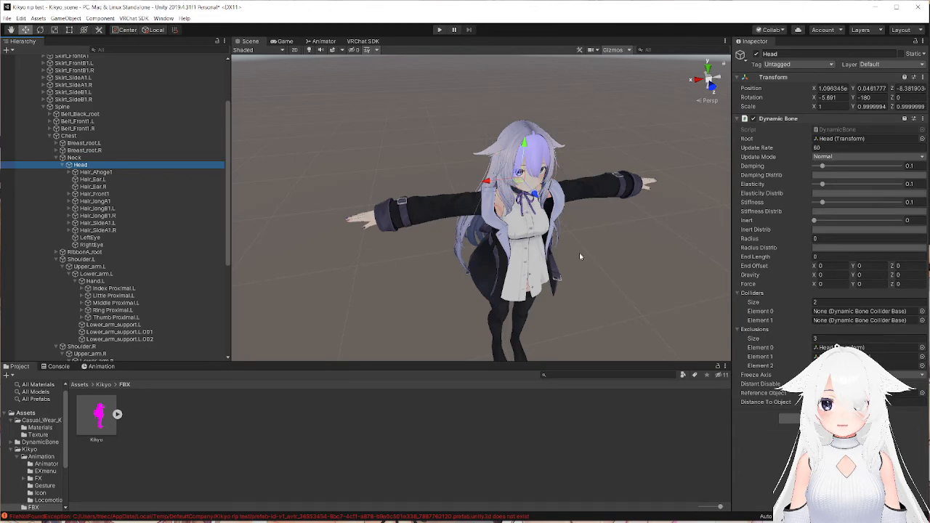
middle_click_drag(581, 256, 564, 242)
right_click_drag(564, 243, 557, 211)
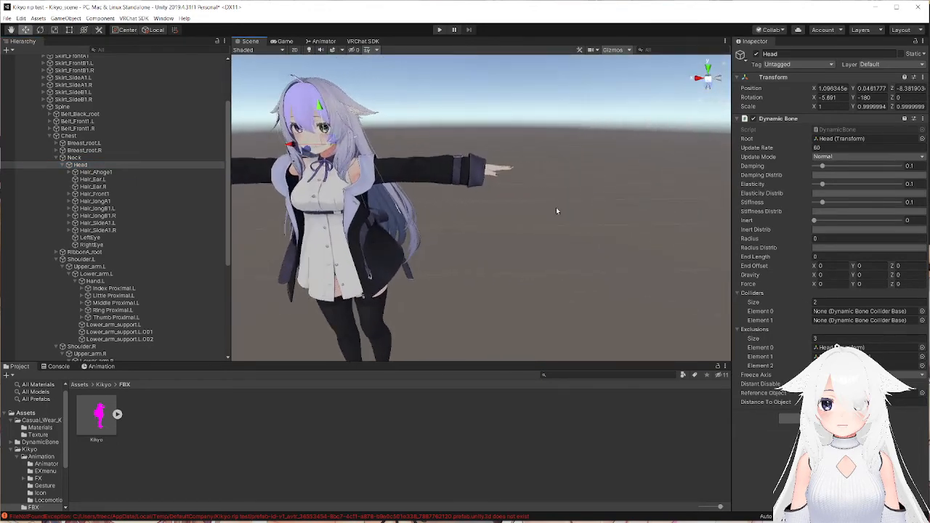
left_click(921, 311)
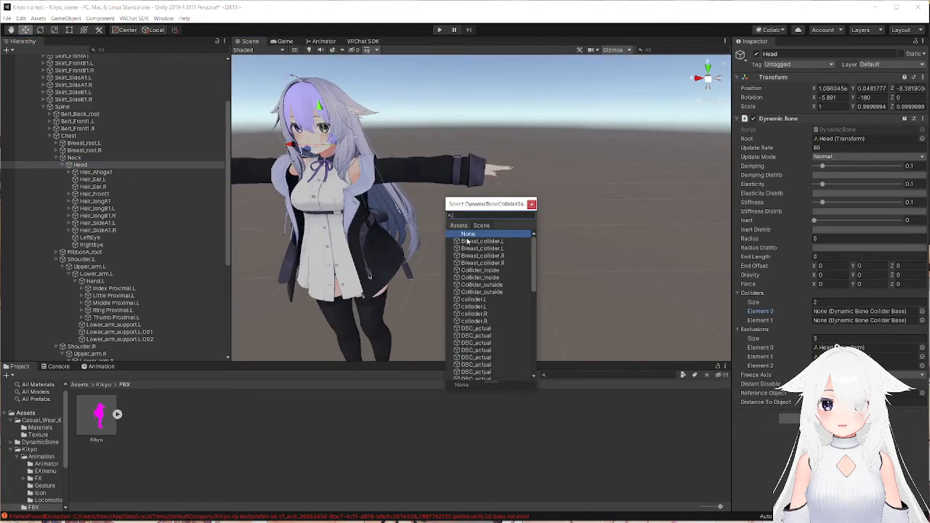
scroll(471, 242, "down", 5)
left_click(531, 205)
Assign Middle Proximal.L and Middle Proximal.R as collider Elements 0 and 1 of the Head's Dynamic Bone, and collapse both shoulder branches.
scroll(99, 219, "down", 5)
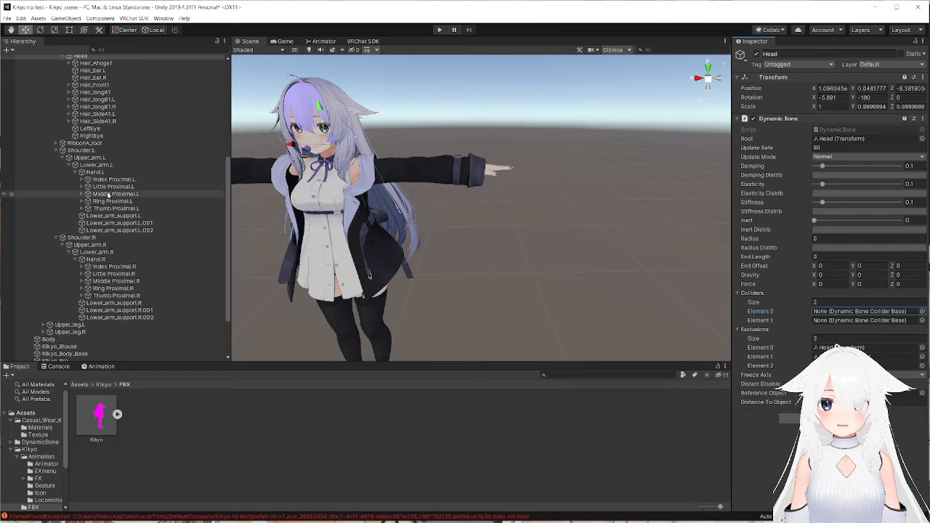
left_click_drag(110, 194, 842, 319)
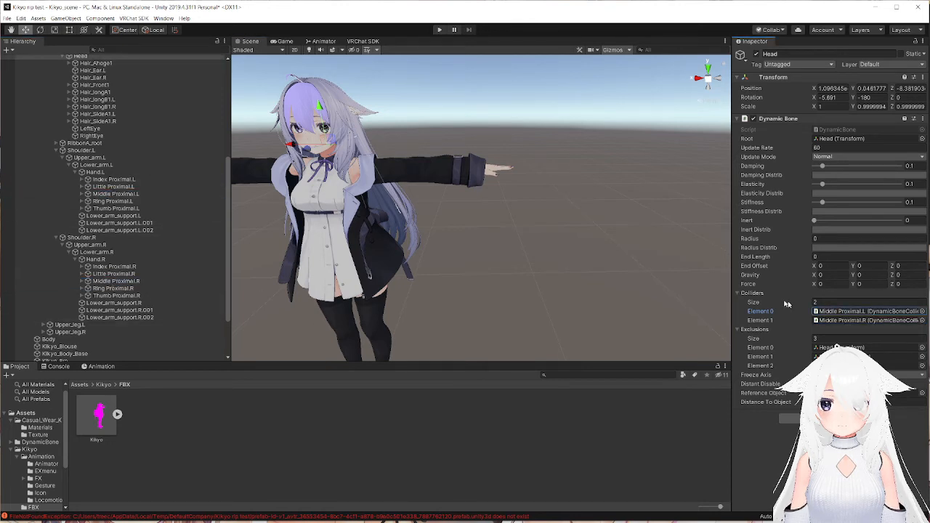
left_click(58, 151)
left_click(55, 176)
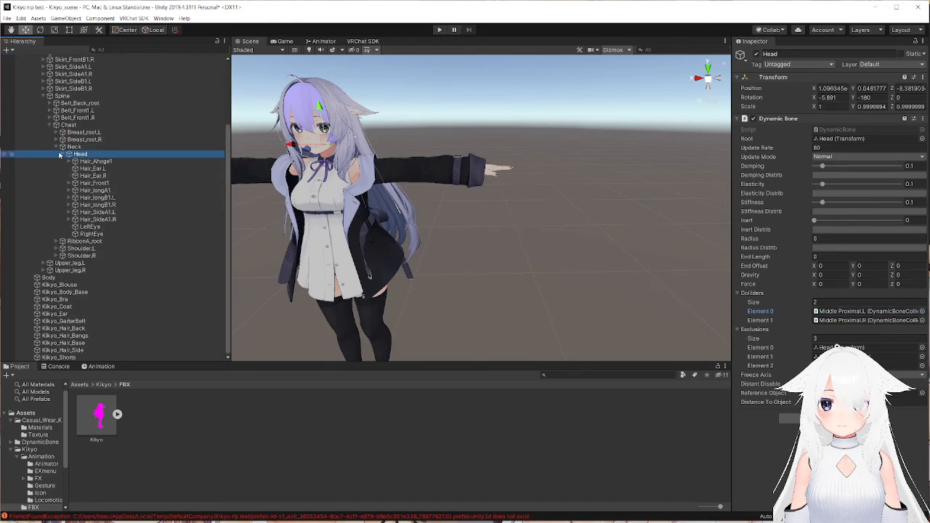
Set the Head Dynamic Bone's Radius to 0.02 and give Radius Distrib an arched curve that rises from zero.
middle_click_drag(529, 191, 528, 245)
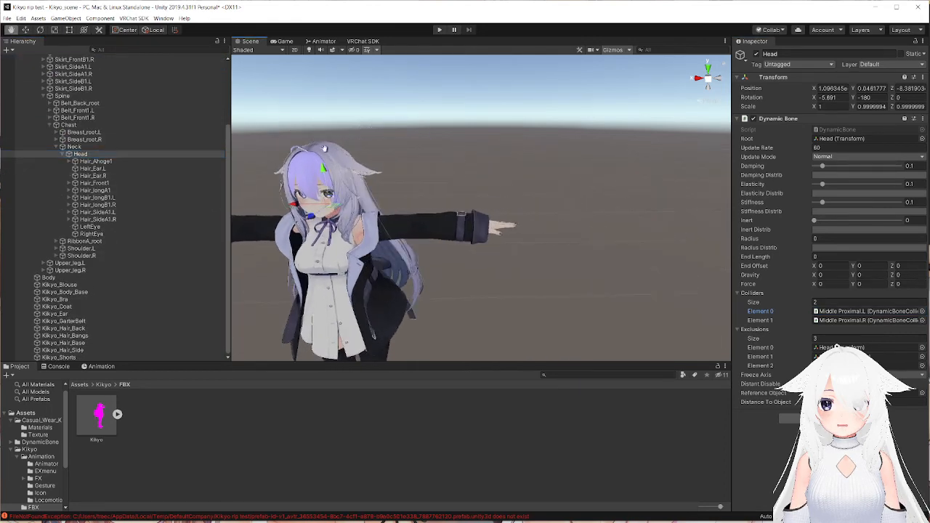
scroll(508, 233, "up", 3)
right_click_drag(341, 181, 443, 189)
middle_click_drag(273, 170, 413, 178)
right_click_drag(501, 207, 473, 197)
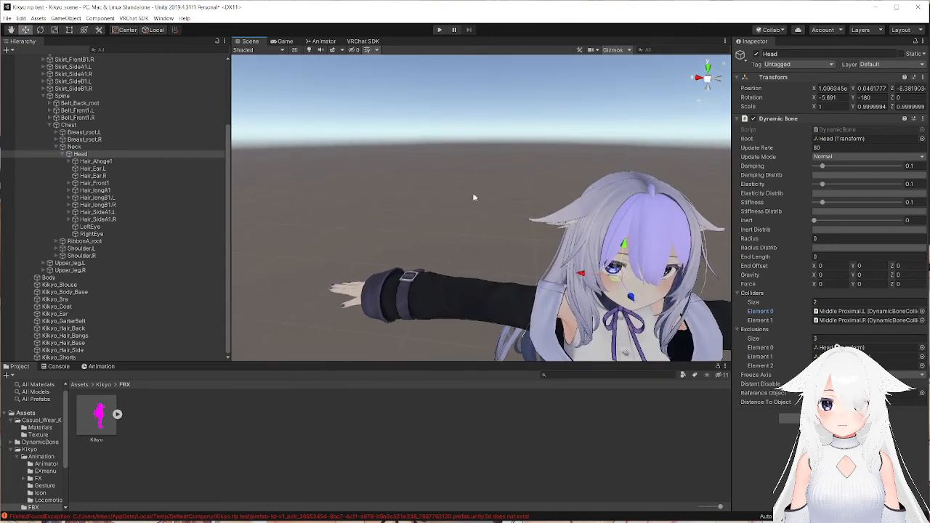
middle_click_drag(537, 200, 440, 178)
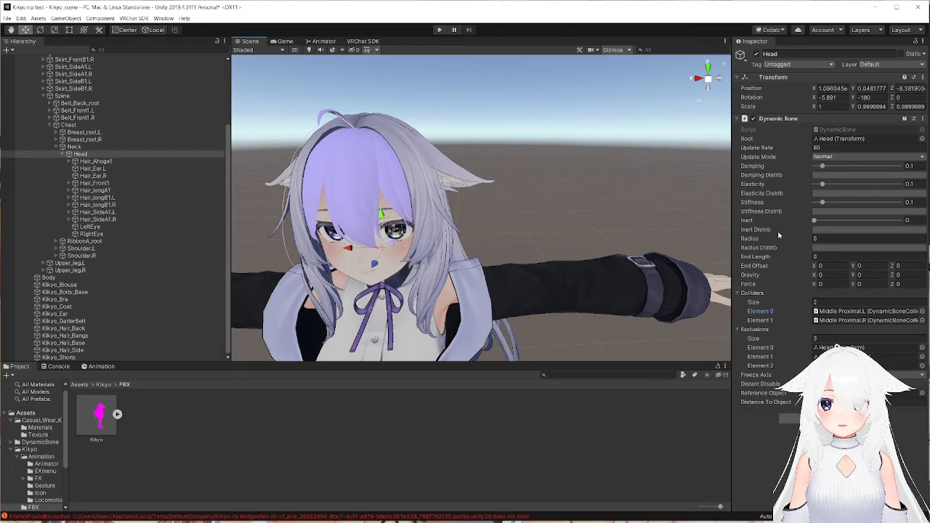
left_click(823, 239)
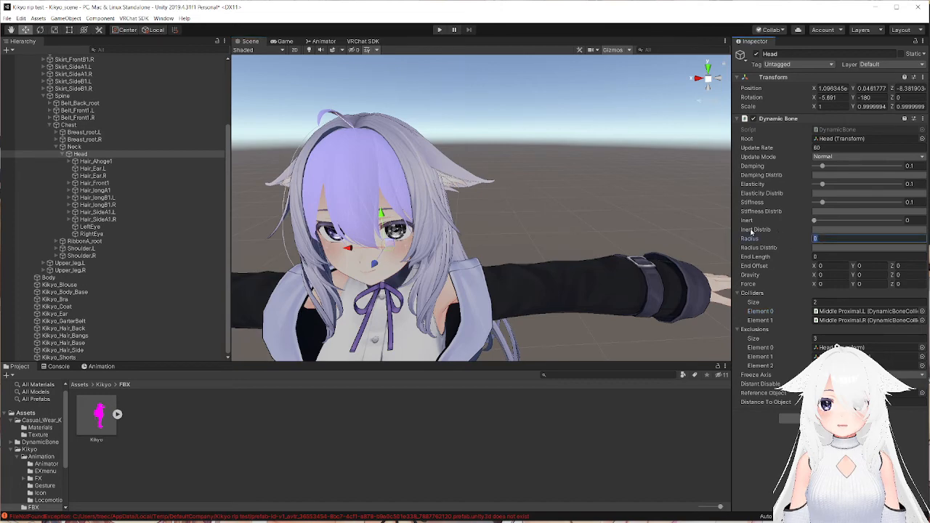
type("0.1")
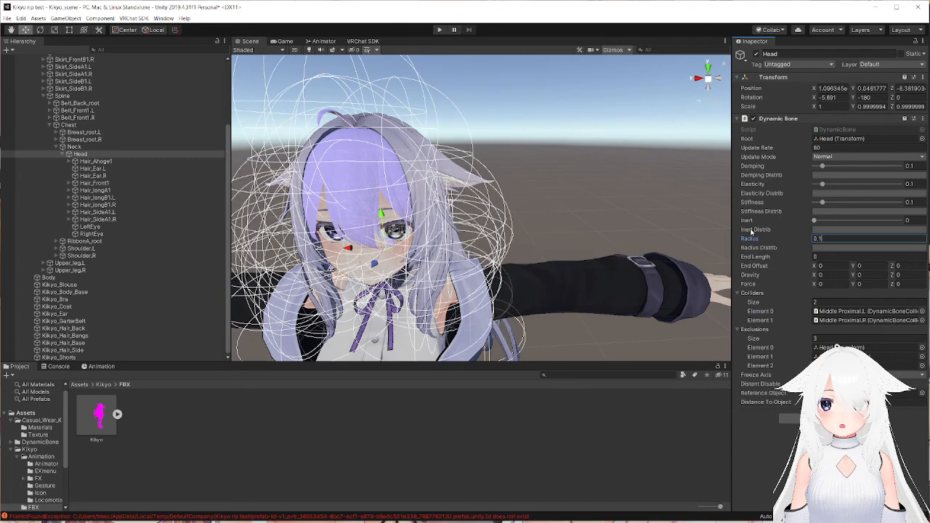
key("BackSpace")
type("02")
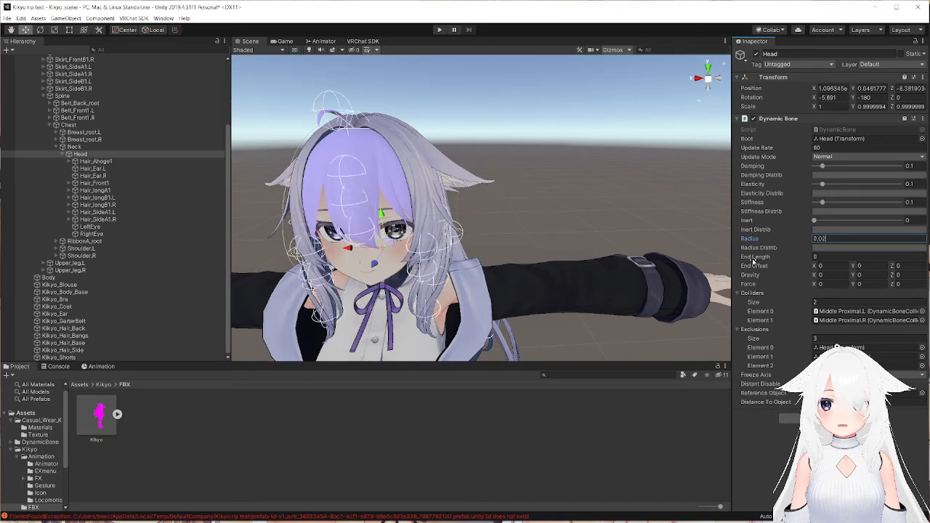
left_click(834, 249)
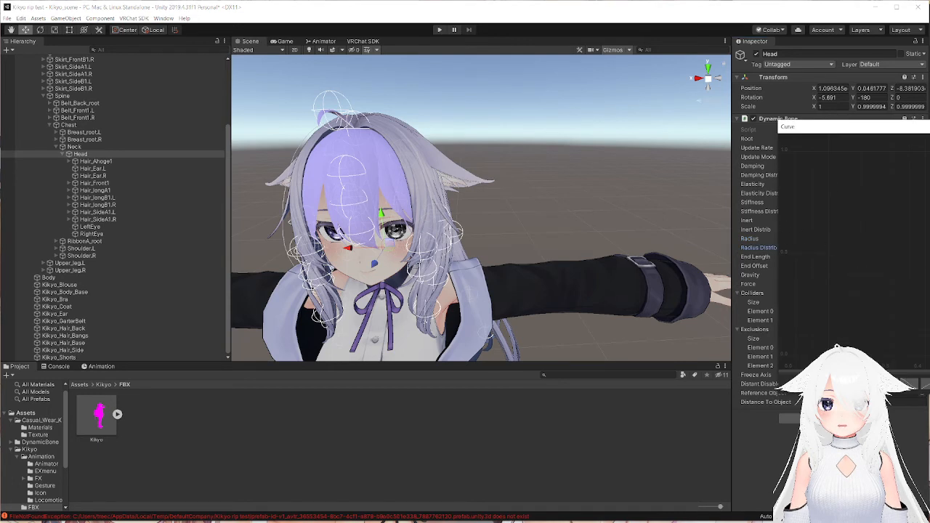
left_click(886, 384)
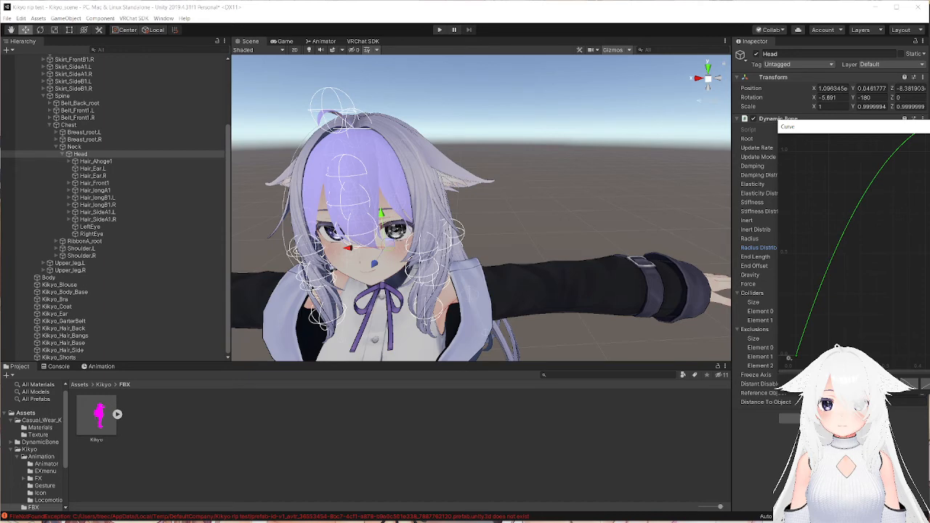
Inspect the Dynamic Bone radius spheres along the side and long hair strands from the side and front.
right_click_drag(468, 204, 504, 201)
mouse_move(502, 203)
middle_mouse_down()
mouse_move(514, 189)
mouse_move(506, 201)
middle_mouse_up()
right_click_drag(507, 201, 513, 195)
middle_click_drag(513, 195, 519, 187)
right_click_drag(519, 188, 541, 192)
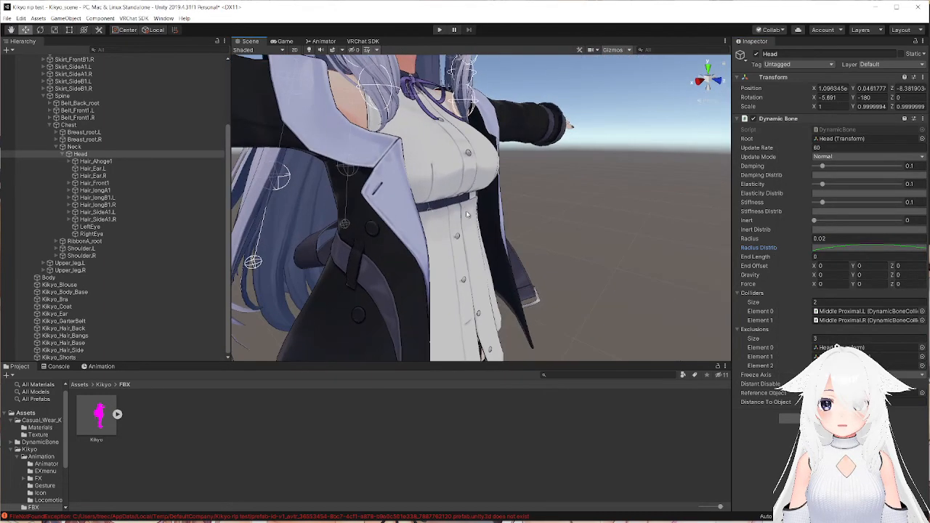
middle_click_drag(459, 225, 496, 231)
right_click_drag(492, 219, 534, 224)
scroll(558, 182, "down", 3)
middle_click_drag(571, 174, 595, 233)
right_click_drag(596, 233, 510, 236)
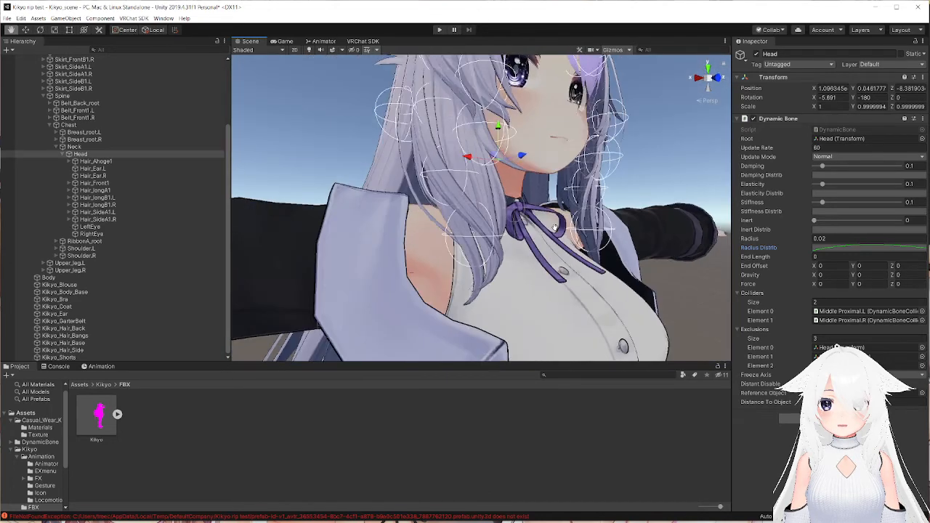
mouse_move(510, 236)
middle_mouse_down()
mouse_move(556, 227)
mouse_move(547, 237)
mouse_move(557, 236)
mouse_move(569, 225)
mouse_move(646, 251)
mouse_move(591, 255)
mouse_move(507, 240)
mouse_move(489, 221)
mouse_move(513, 212)
mouse_move(504, 220)
middle_mouse_up()
right_click_drag(504, 221, 467, 223)
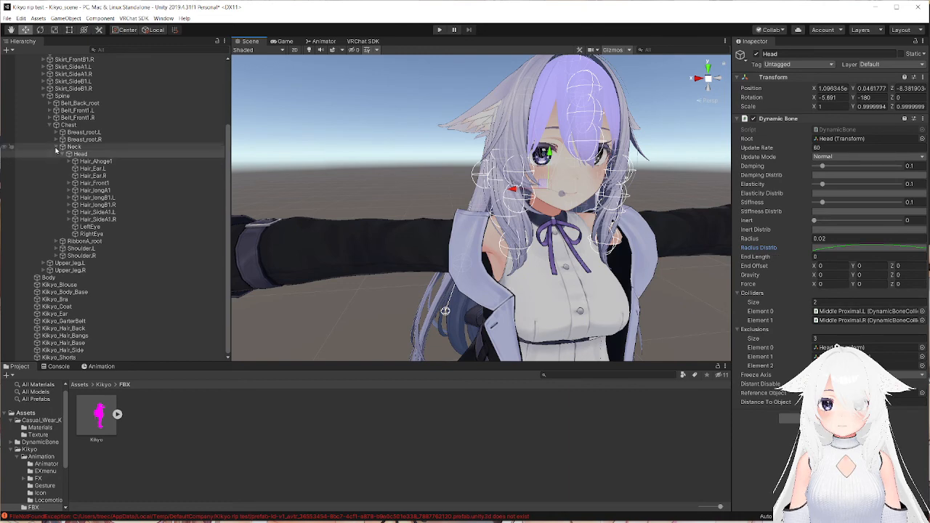
Examine the avatar's left arm and hand, and the radius spheres around the bangs and side hair from several angles.
right_click_drag(392, 291, 496, 195)
middle_click_drag(495, 194, 505, 197)
right_click_drag(505, 197, 535, 224)
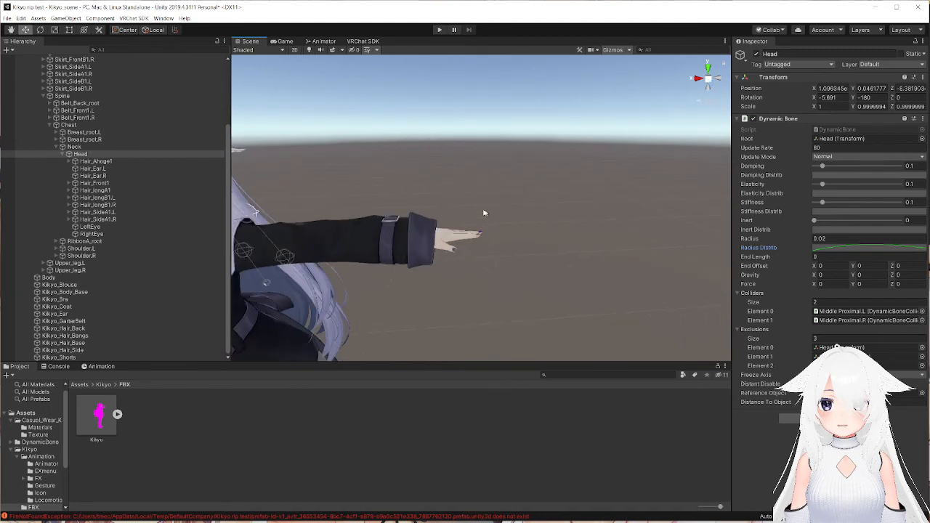
key("a")
right_click_drag(476, 207, 466, 199)
key("q")
key("e")
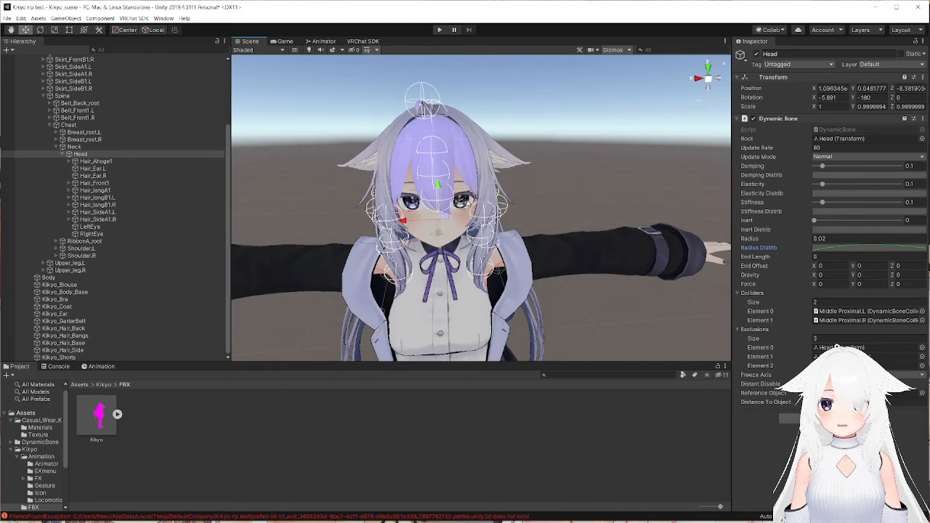
right_click_drag(497, 238, 474, 192)
middle_click_drag(492, 282, 480, 217)
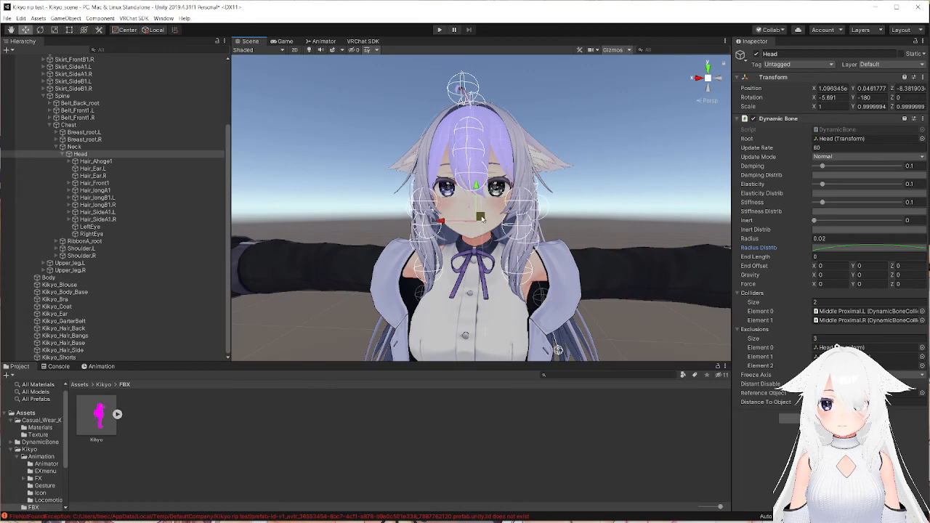
left_click_drag(506, 223, 488, 202, "alt")
middle_click_drag(488, 202, 494, 205)
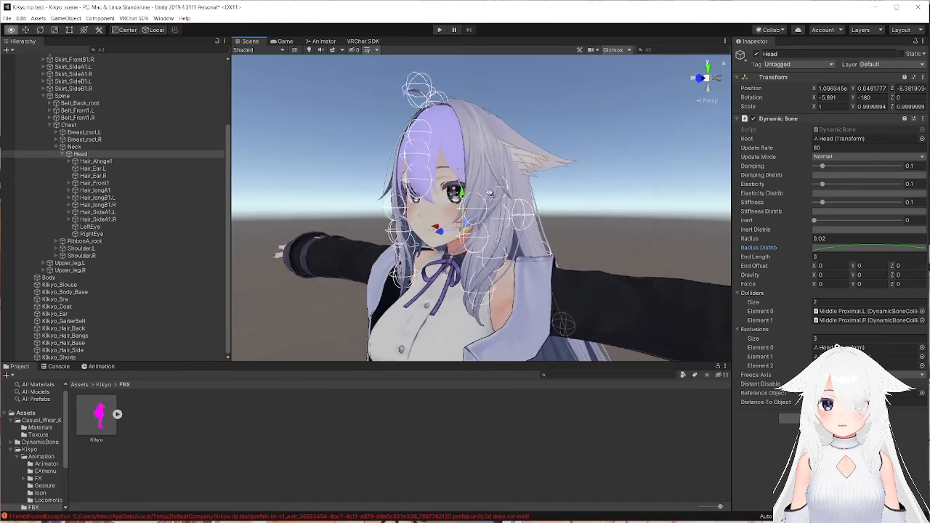
left_click_drag(494, 205, 477, 193, "alt")
middle_click_drag(477, 194, 549, 200)
Collapse the Chest, Spine and Armature branches of Kikyo (1) in the object tree.
left_click(49, 125)
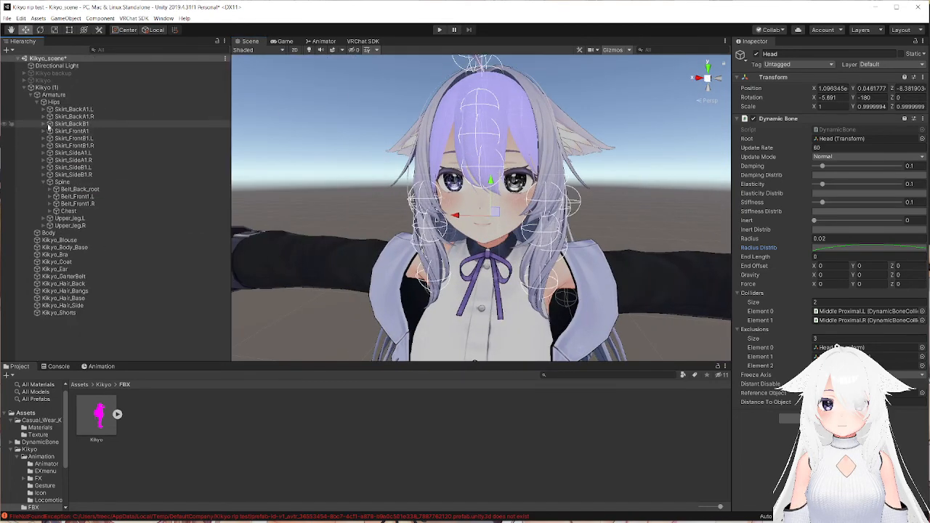
left_click(48, 183)
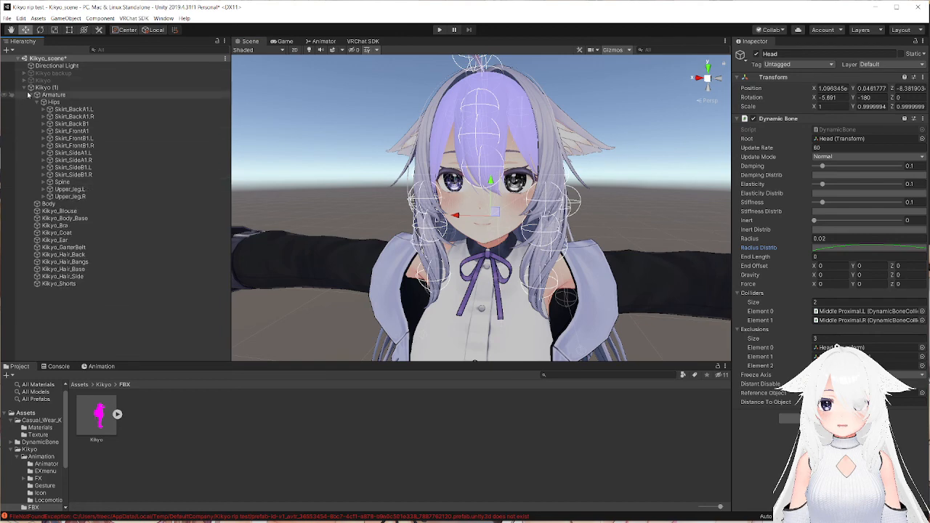
left_click(30, 95)
scroll(464, 125, "up", 10)
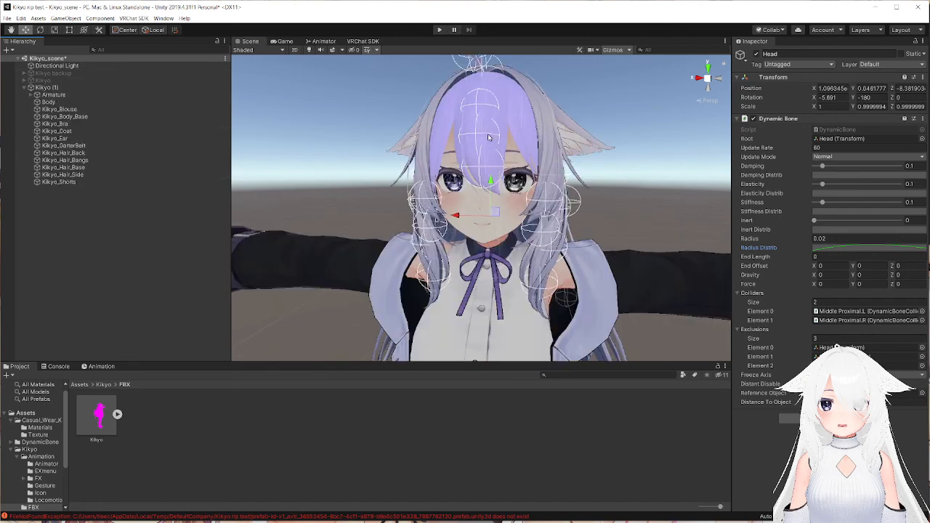
mouse_move(521, 148)
middle_mouse_down()
mouse_move(550, 145)
mouse_move(521, 162)
middle_mouse_up()
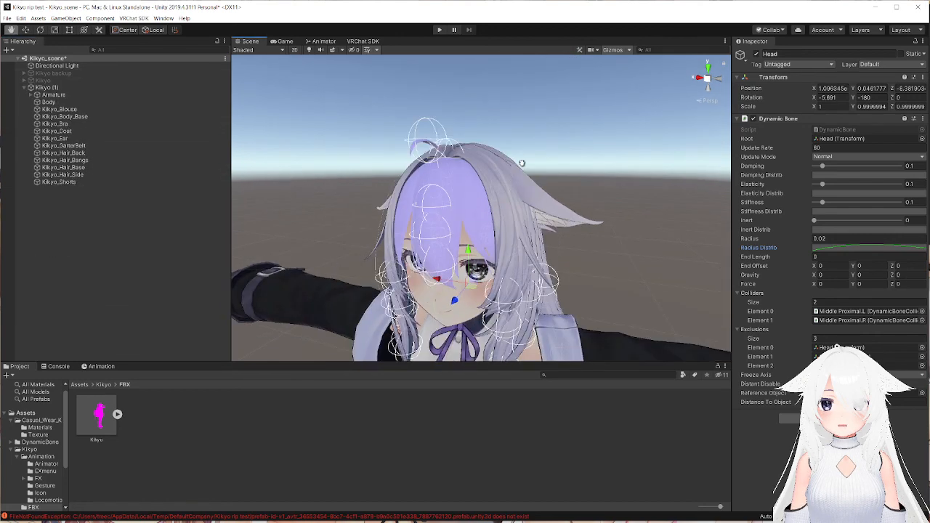
scroll(465, 120, "up", 5)
scroll(409, 92, "down", 8)
scroll(410, 97, "up", 5)
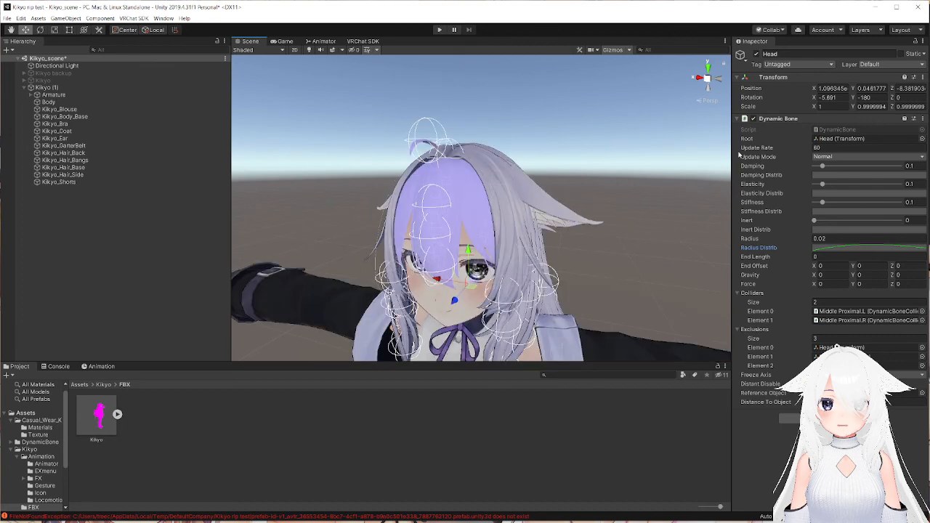